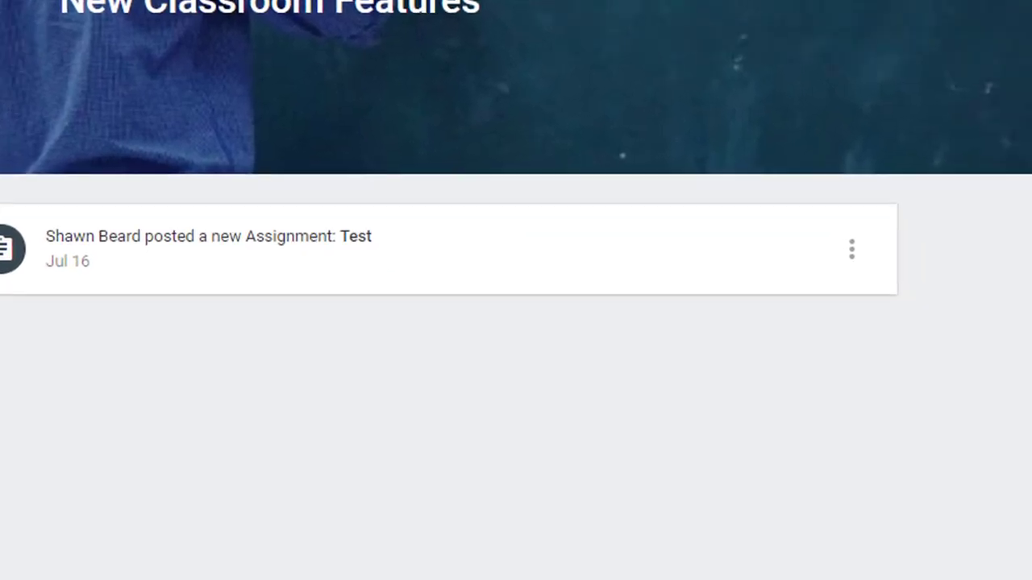
Look through the class's Stream, Classwork and People pages and the creation options they offer.
mouse_move(962, 479)
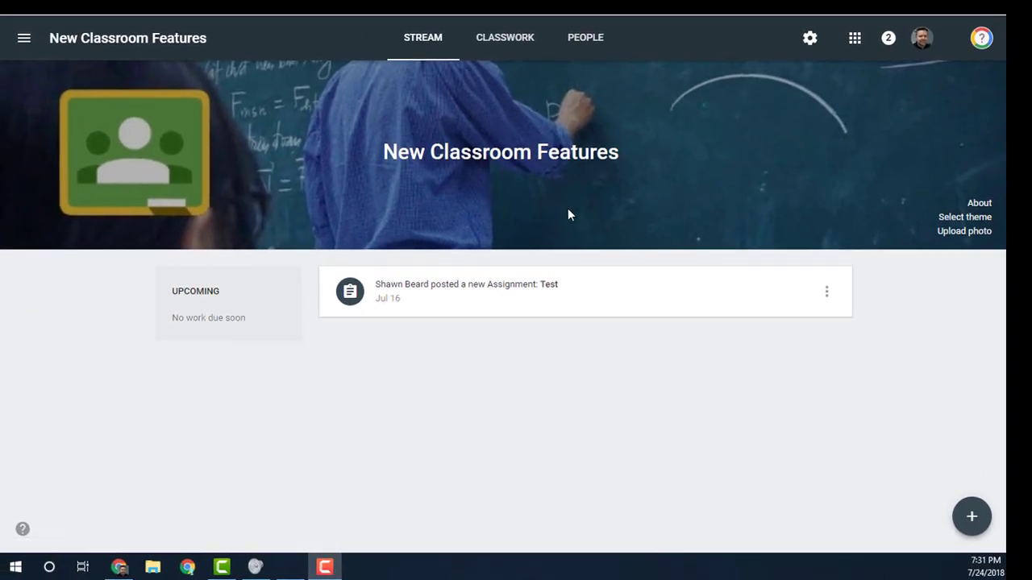
click(503, 42)
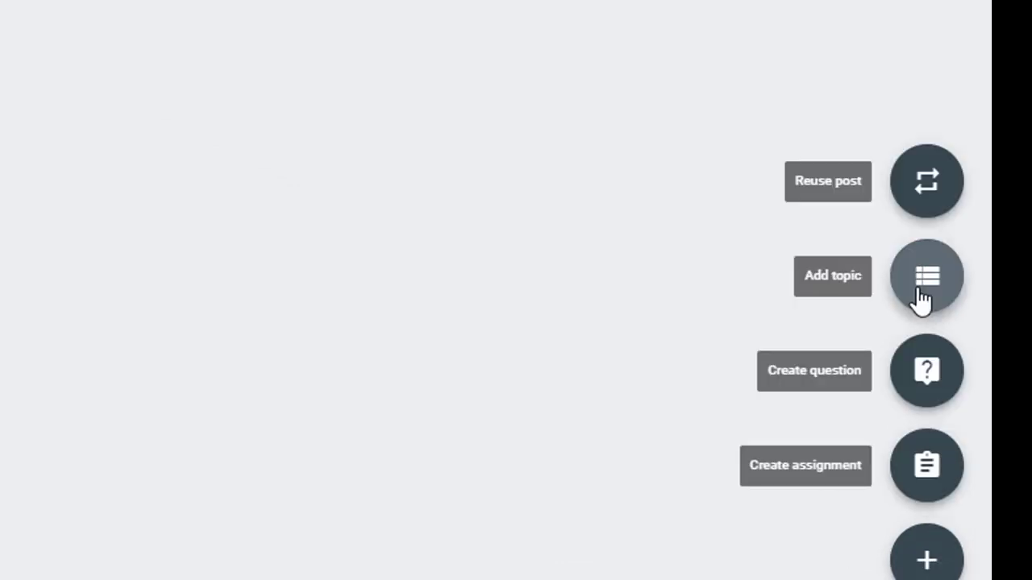
click(359, 59)
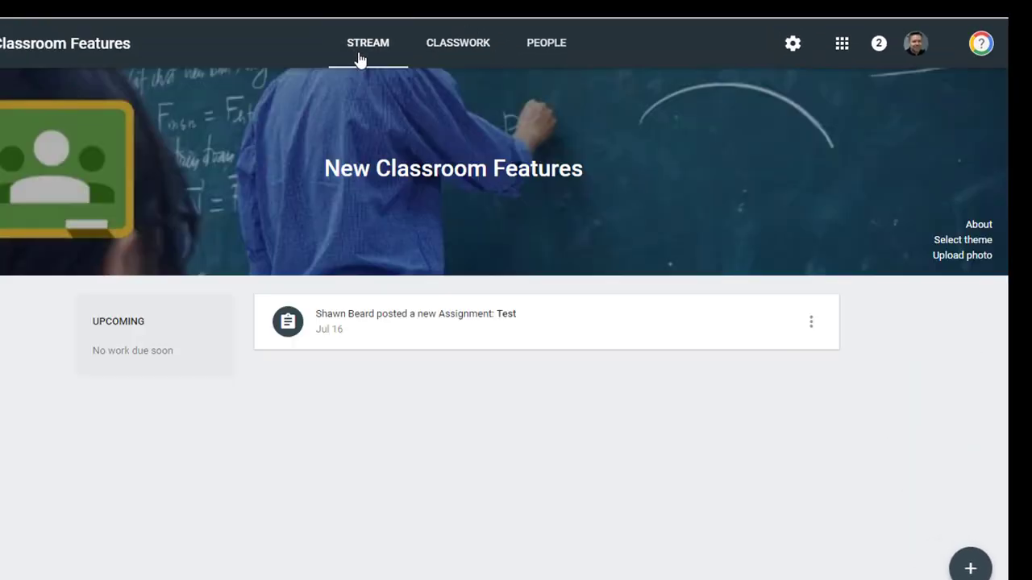
mouse_move(975, 567)
click(546, 50)
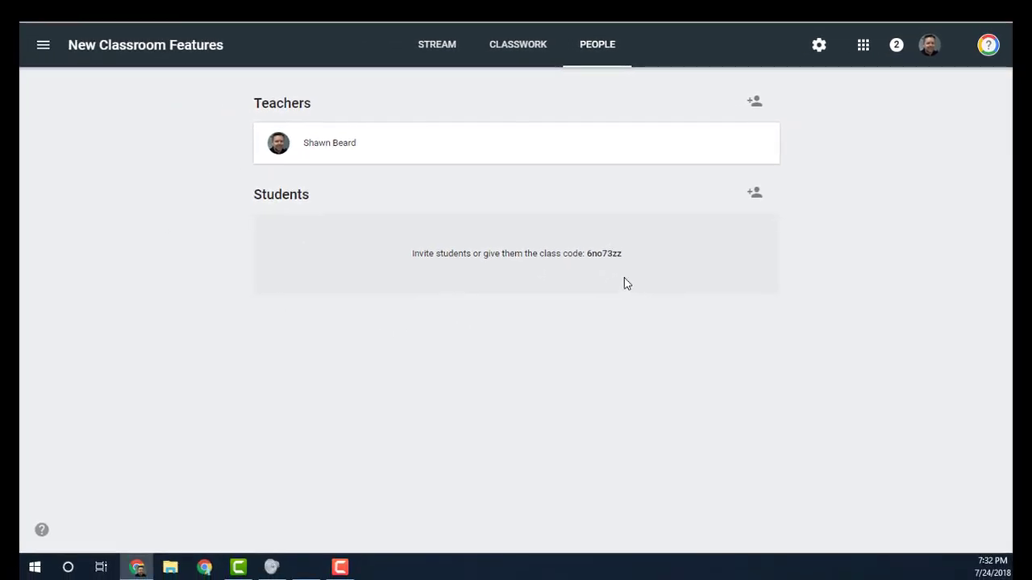
Reuse the existing Awesome Assignment post with its Google Forms attachment and assign it to all students under the Civil War topic.
mouse_move(979, 520)
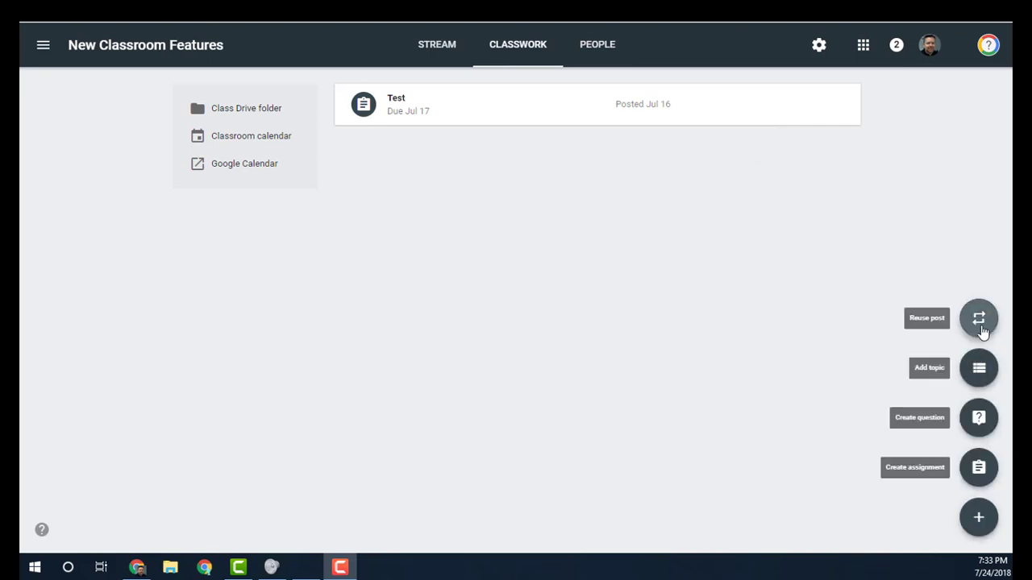
click(979, 321)
click(310, 272)
click(762, 500)
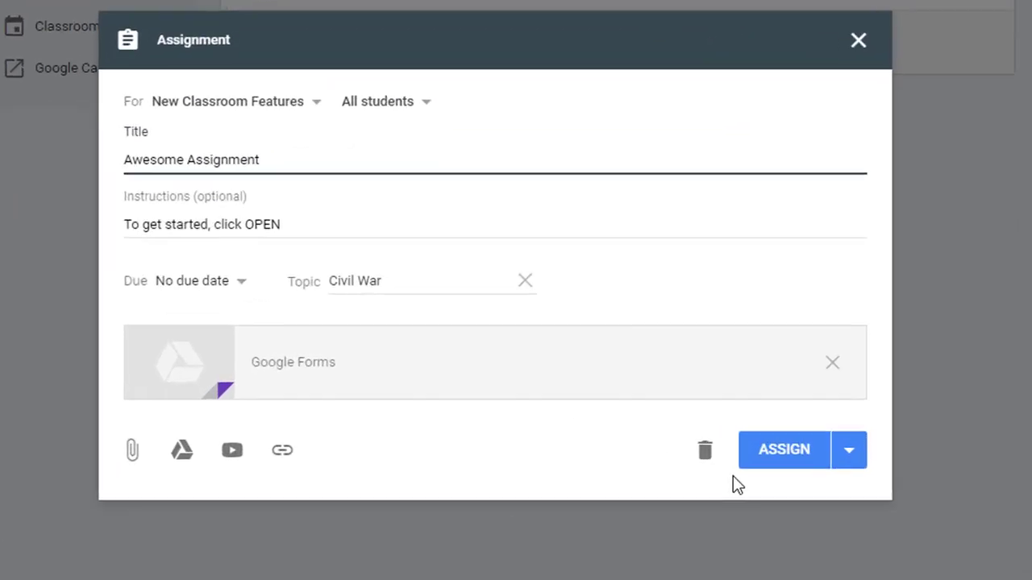
click(811, 461)
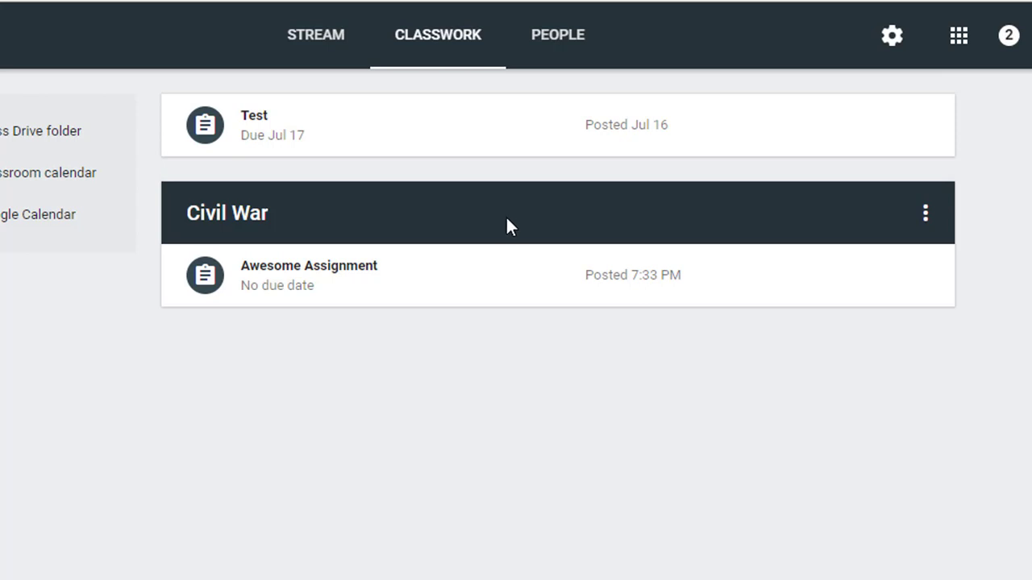
Create and post a short-answer question titled "North V South" under the Civil War topic.
click(997, 520)
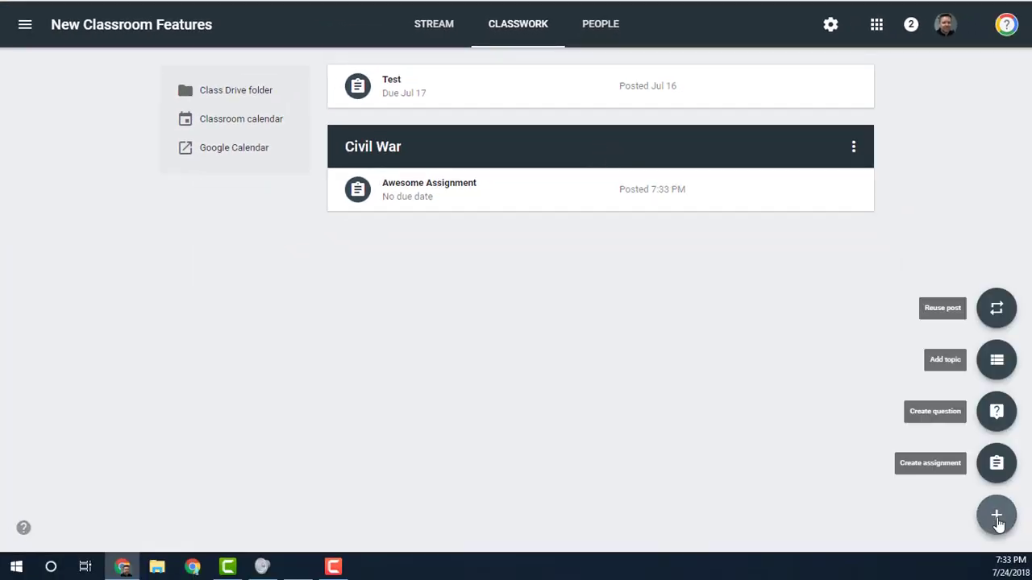
click(1000, 416)
text(N)
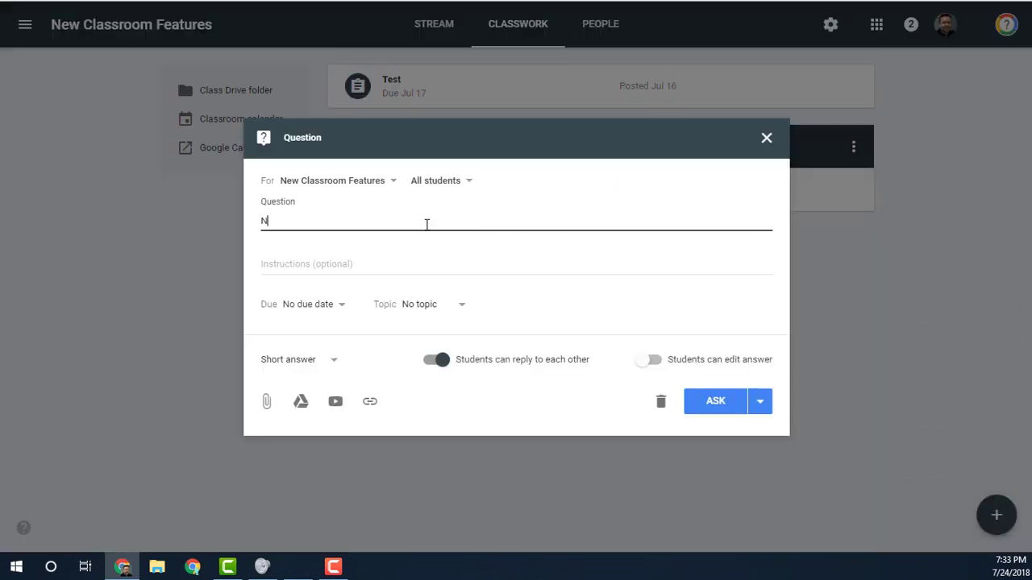
text(orth V South)
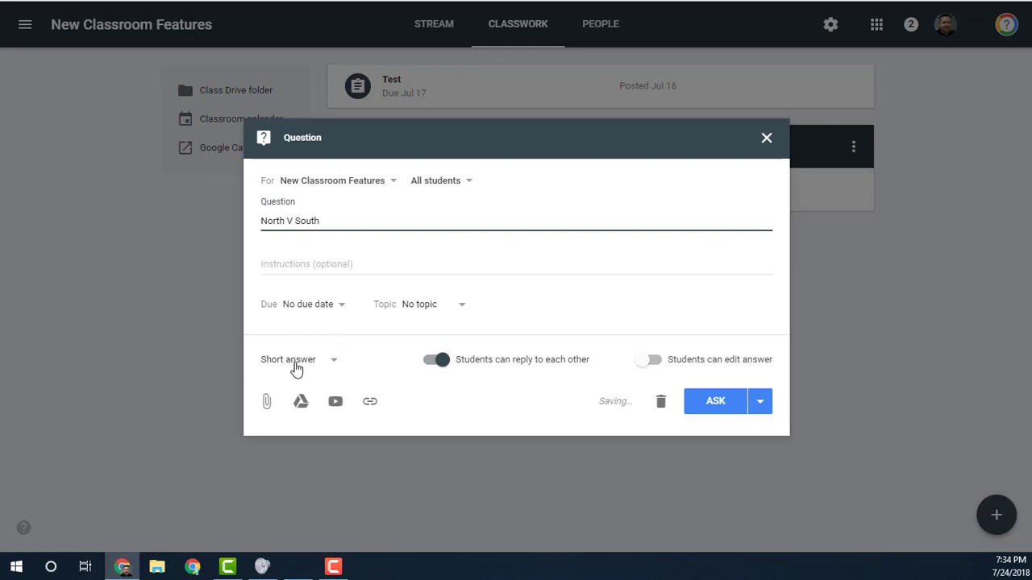
click(416, 307)
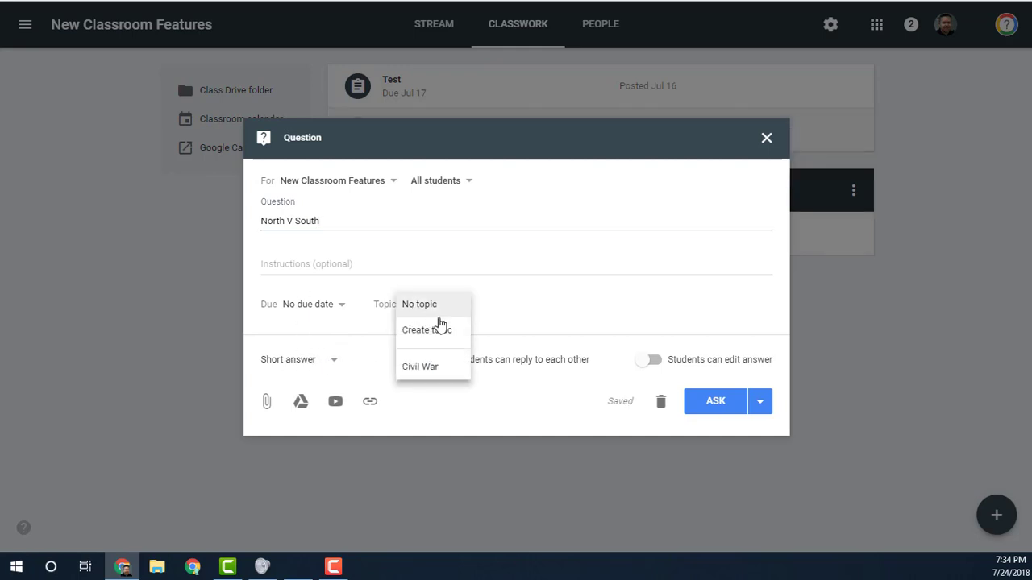
click(436, 368)
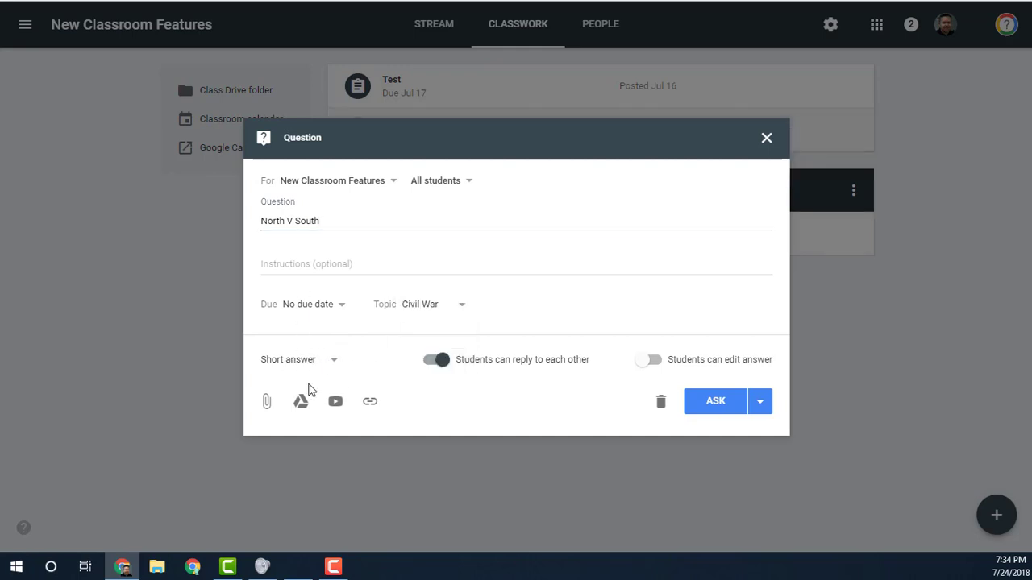
click(724, 410)
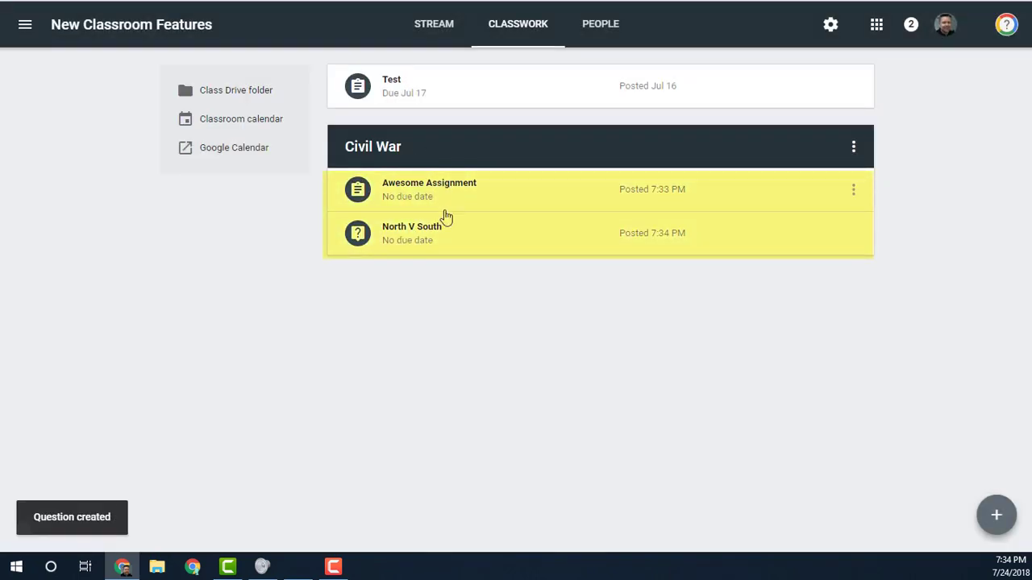
Start a new assignment titled "World War II" and create a new topic named "World War II" for it.
mouse_move(997, 516)
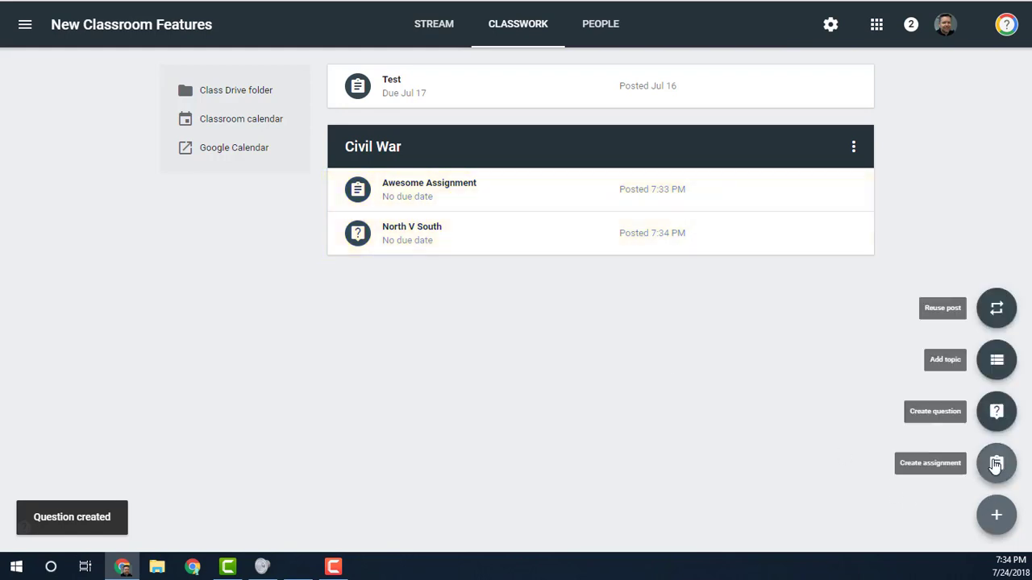
click(996, 465)
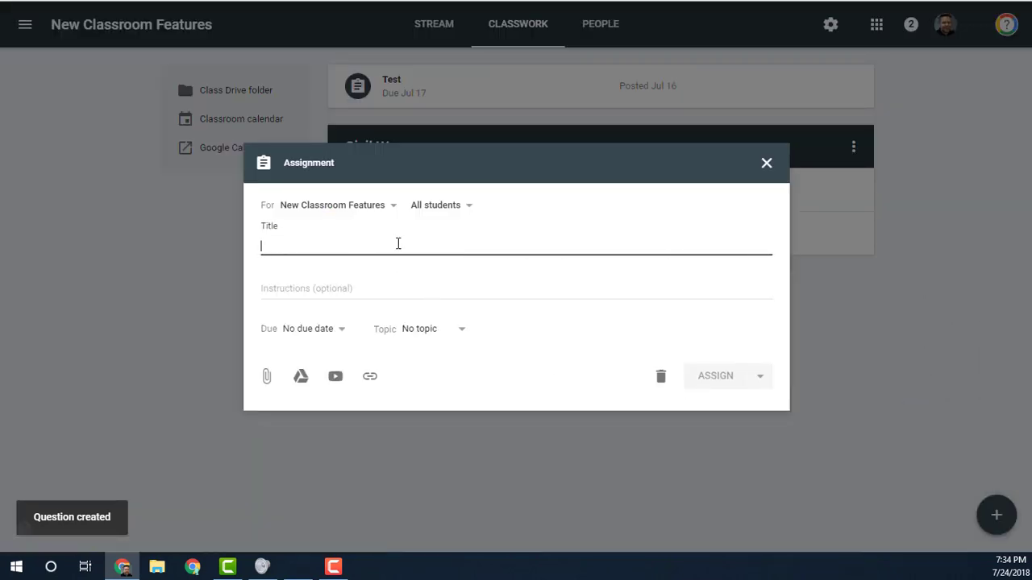
text(World War II)
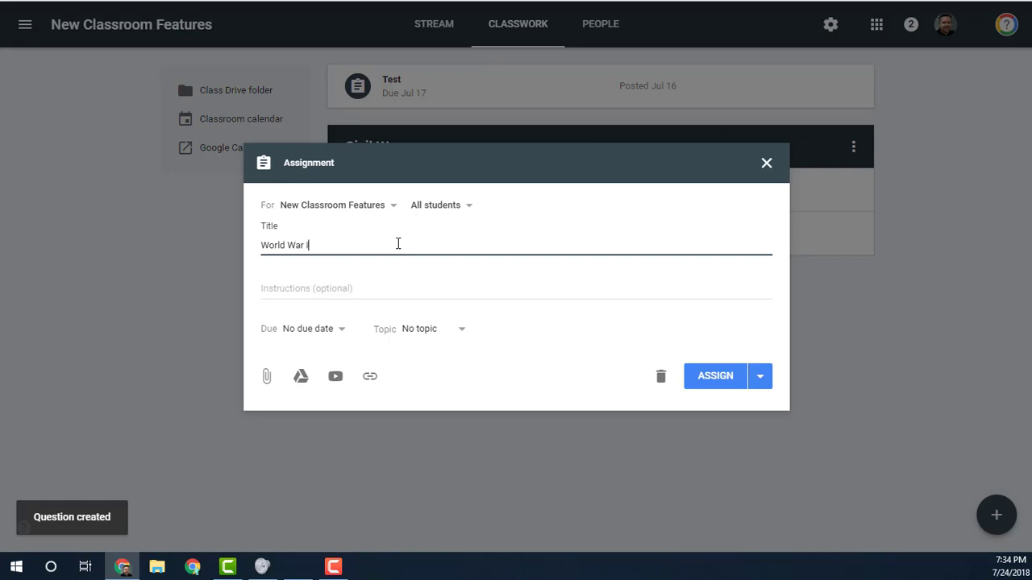
click(569, 339)
click(462, 330)
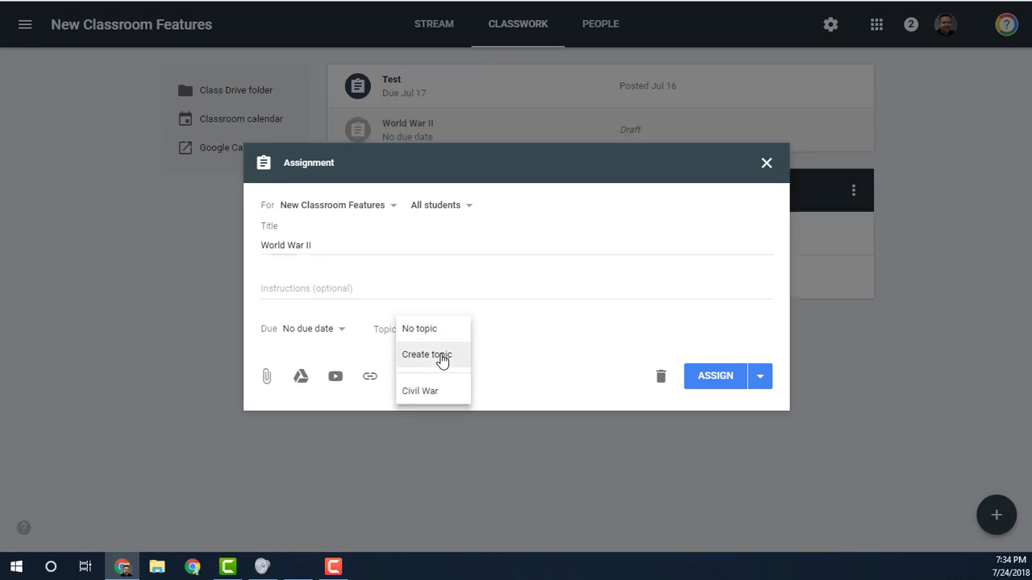
click(442, 356)
text(World W)
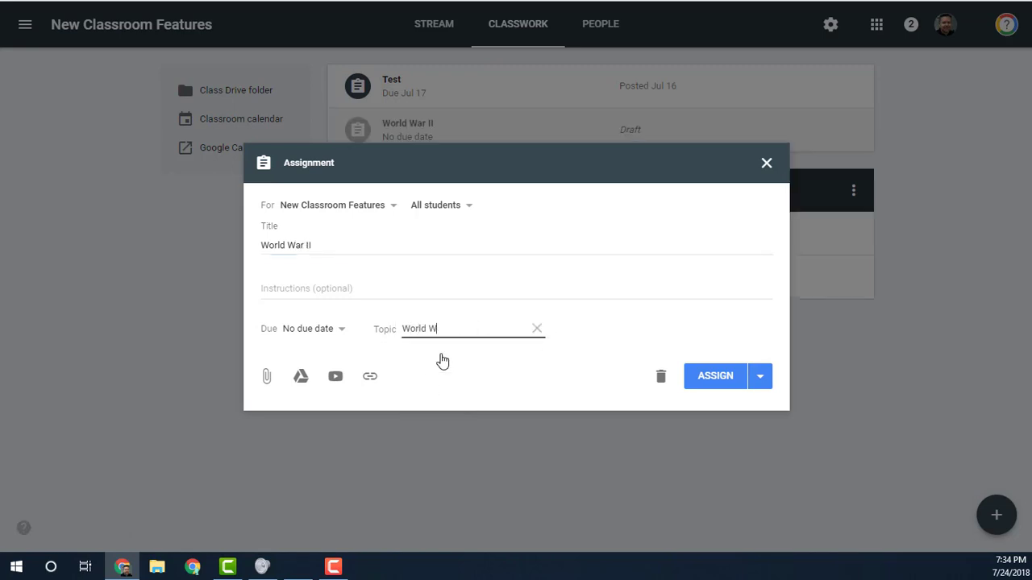
text(ar II)
Attach the Biomes slides from Google Drive to the World War II assignment and assign it to all students.
click(301, 377)
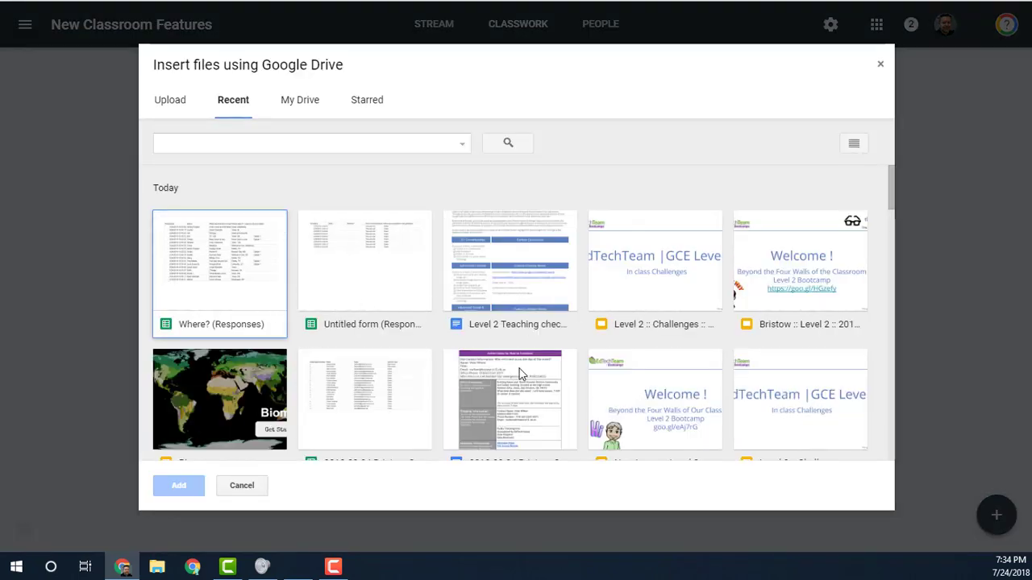
scroll(253, 388, down, 1)
click(252, 388)
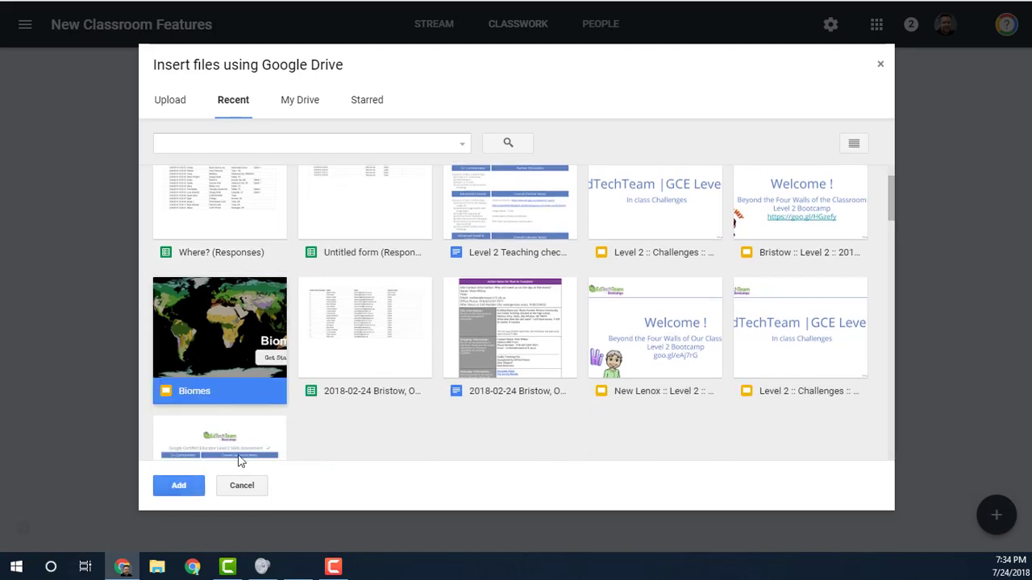
click(192, 485)
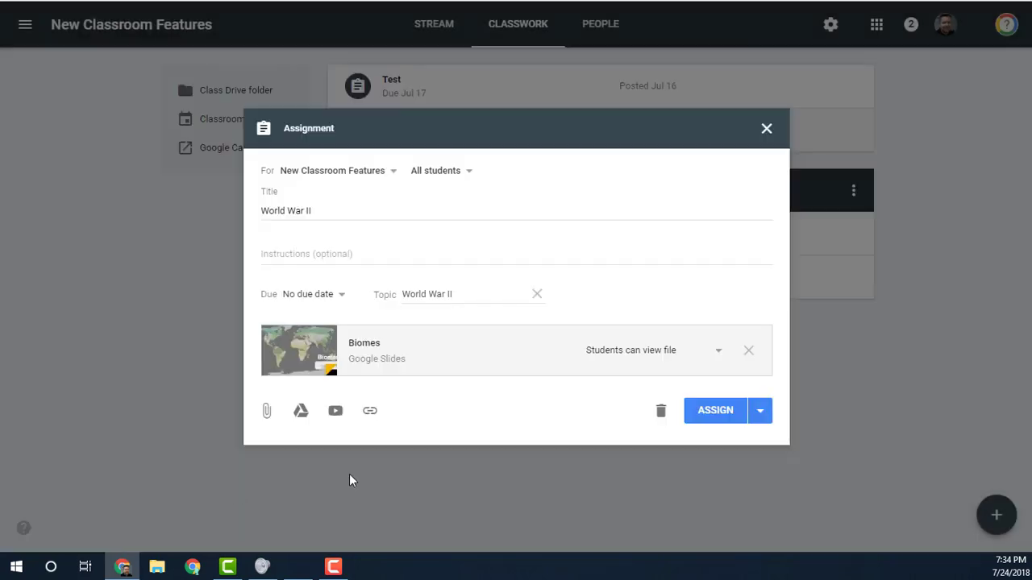
click(703, 414)
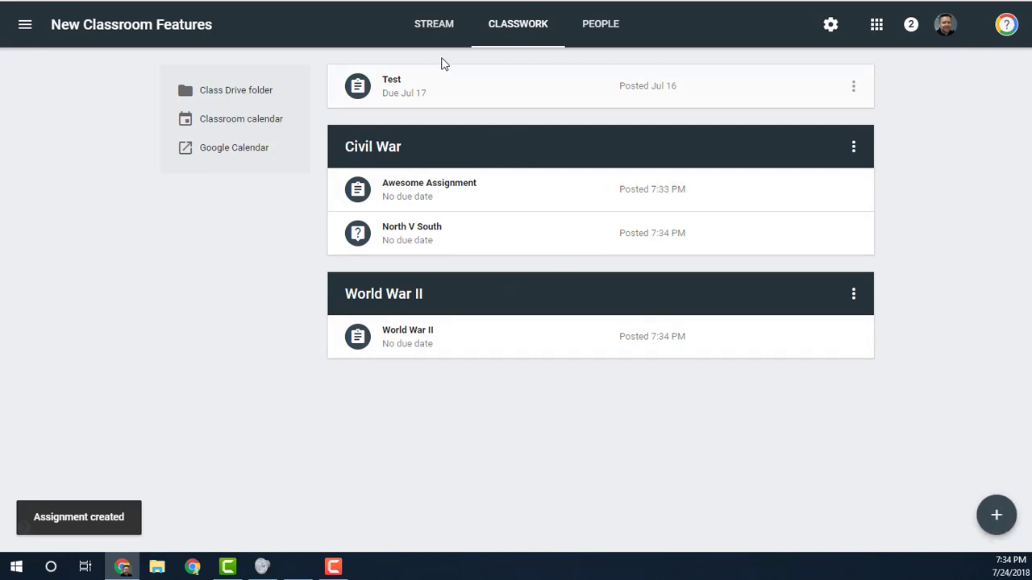
Review the posts in the class stream and return to the classwork page.
click(431, 26)
scroll(903, 364, down, 1)
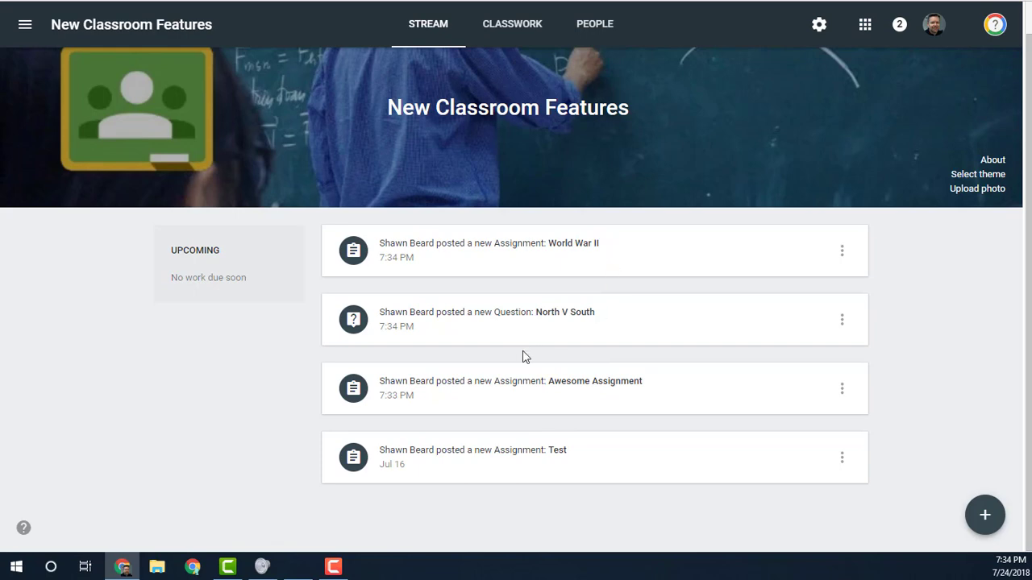
click(513, 38)
Create and post a short-answer question titled "Axis V Allied Powers" under the World War II topic.
mouse_move(994, 516)
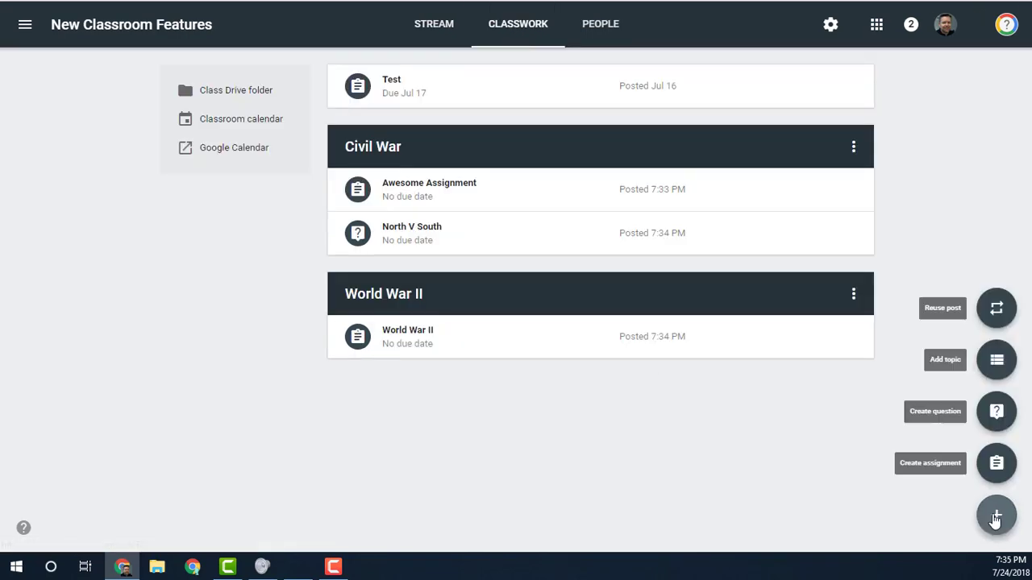
click(1000, 413)
text(Axis V)
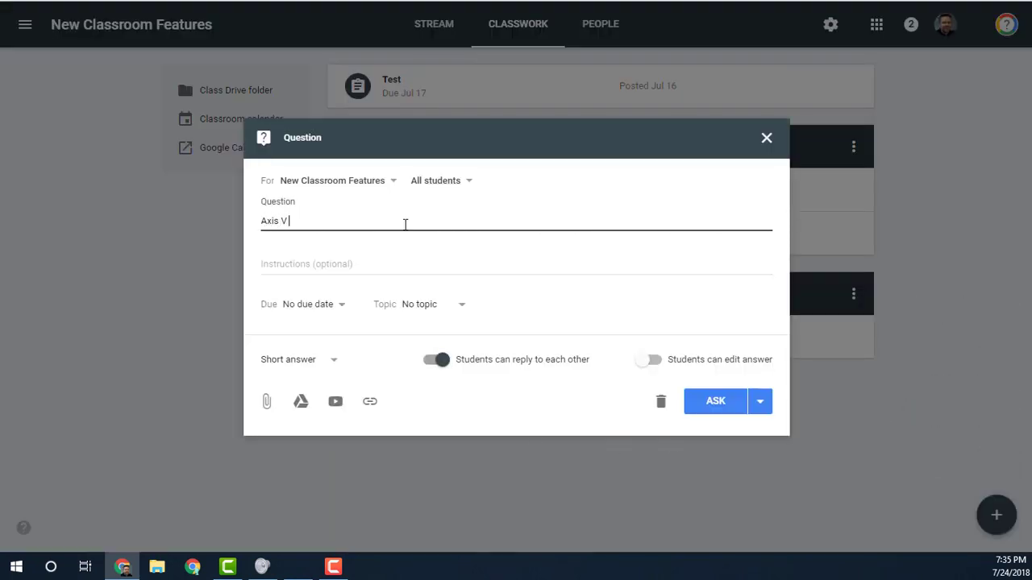
text( Allied Powers)
click(431, 305)
click(427, 392)
click(716, 401)
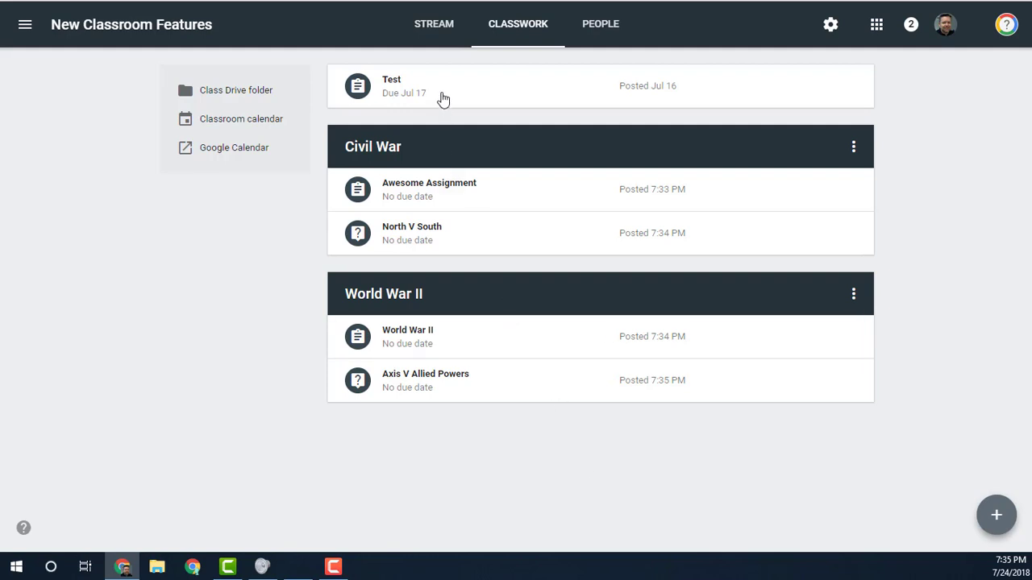
Examine the class stream and the student account's view of the Stream, Classwork, Classmates and About pages.
click(444, 26)
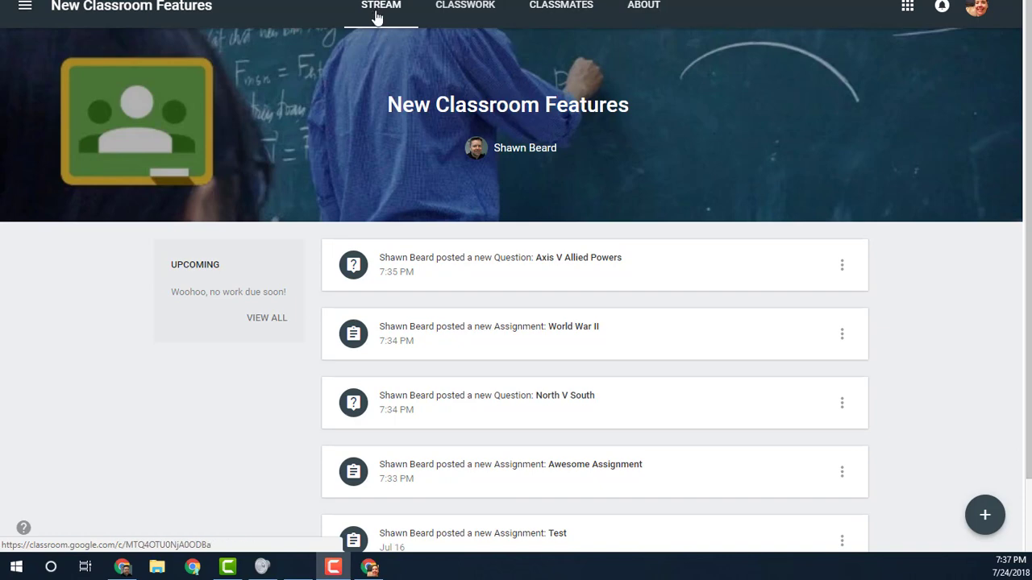
click(476, 14)
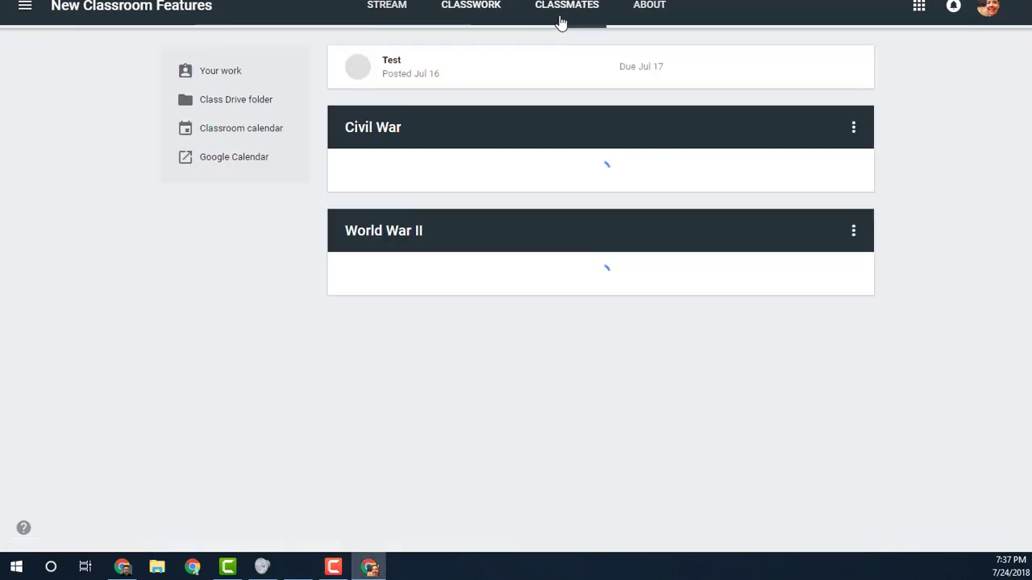
click(565, 12)
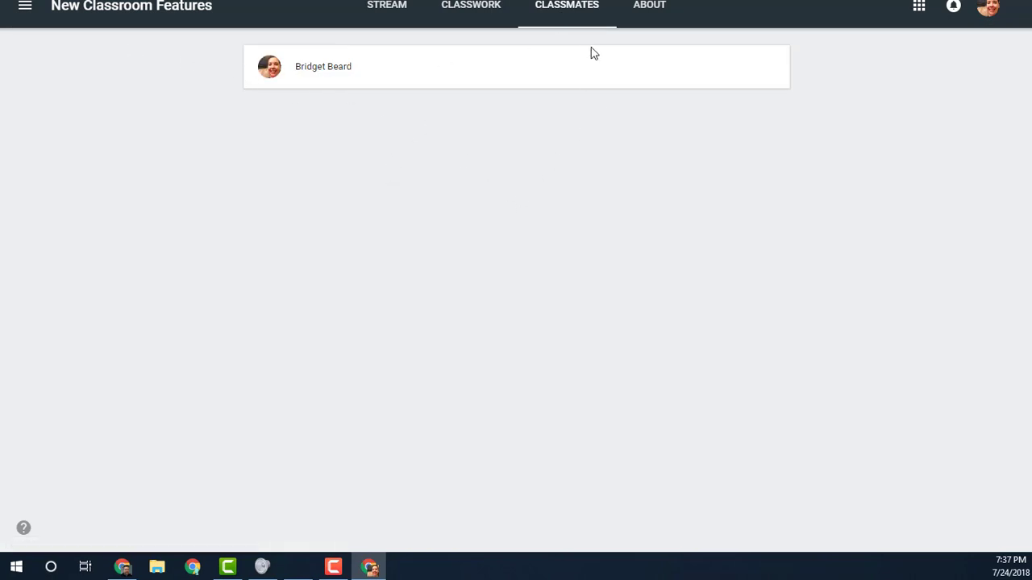
click(668, 15)
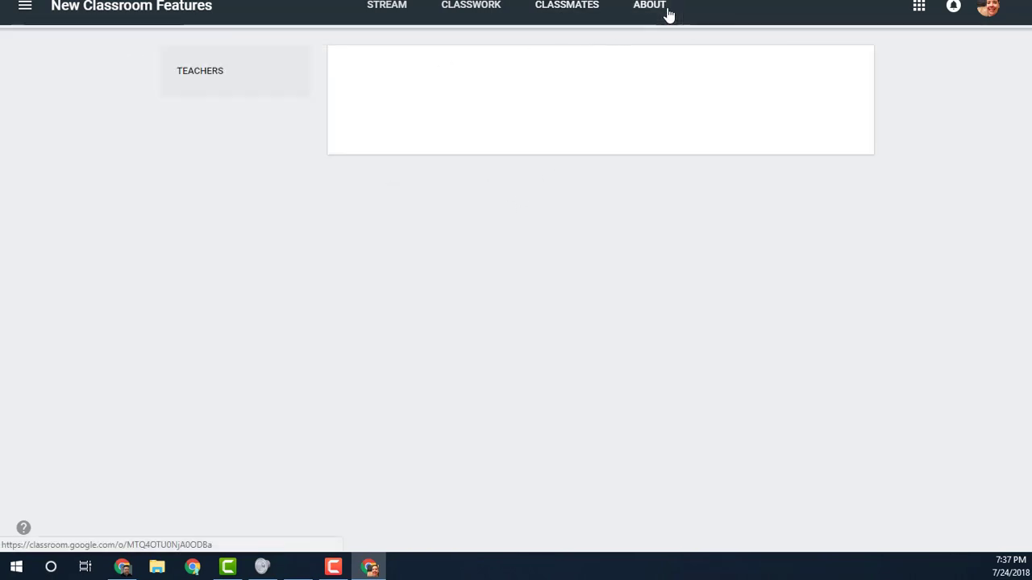
click(380, 19)
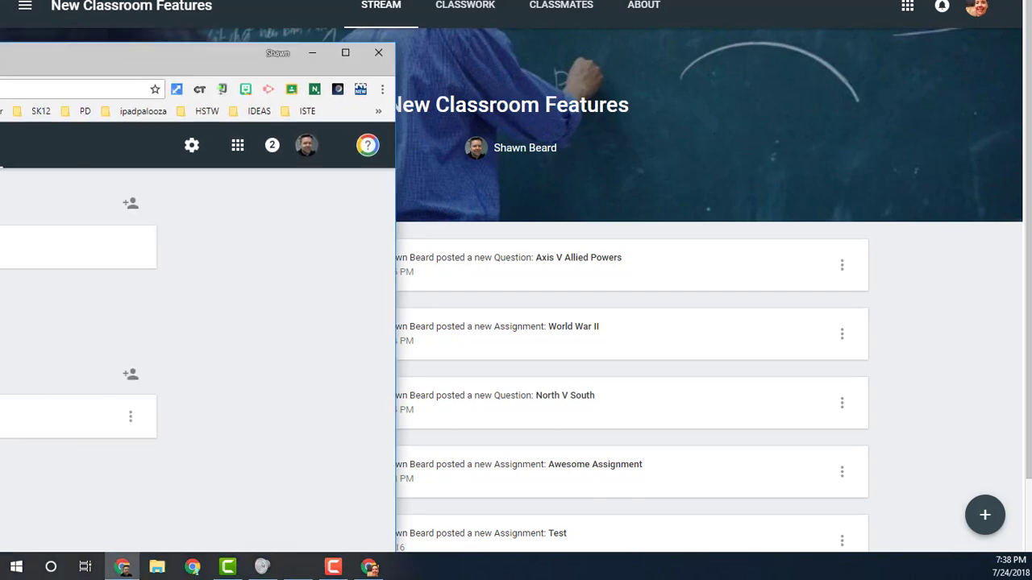
Return to the teacher's window, open the class settings from the stream, and view the editable class details without changing them.
double_click(64, 60)
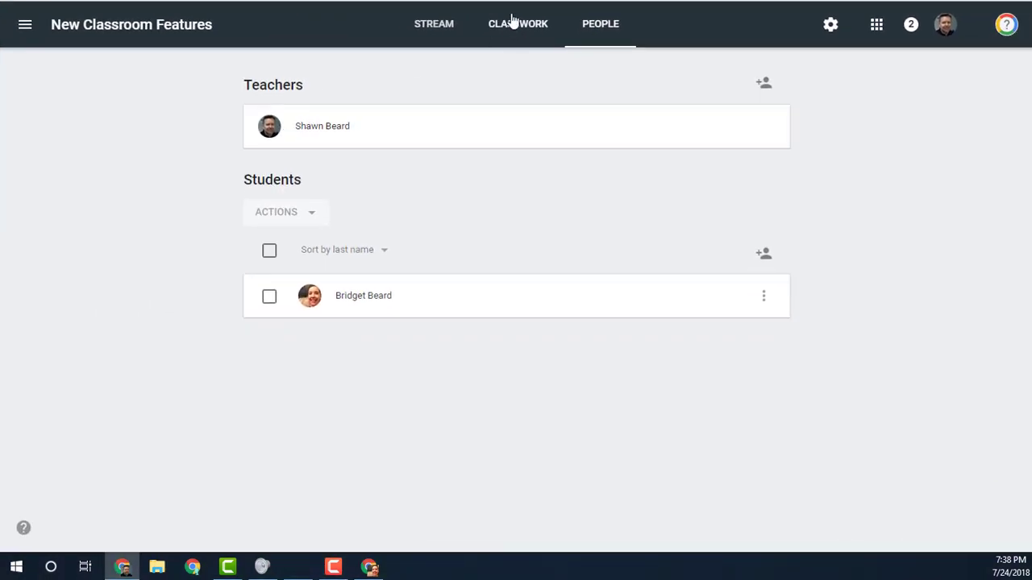
click(454, 29)
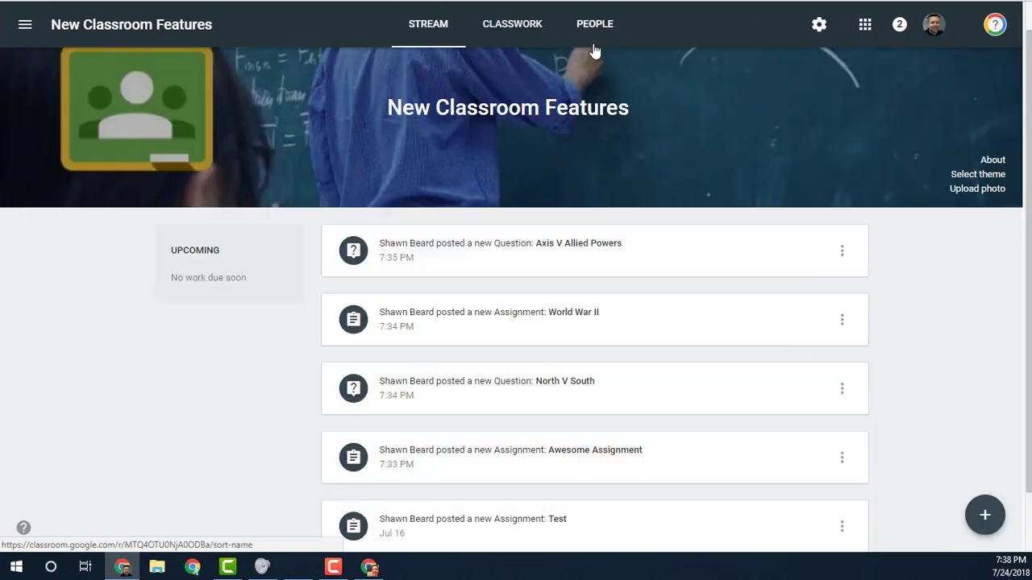
click(819, 26)
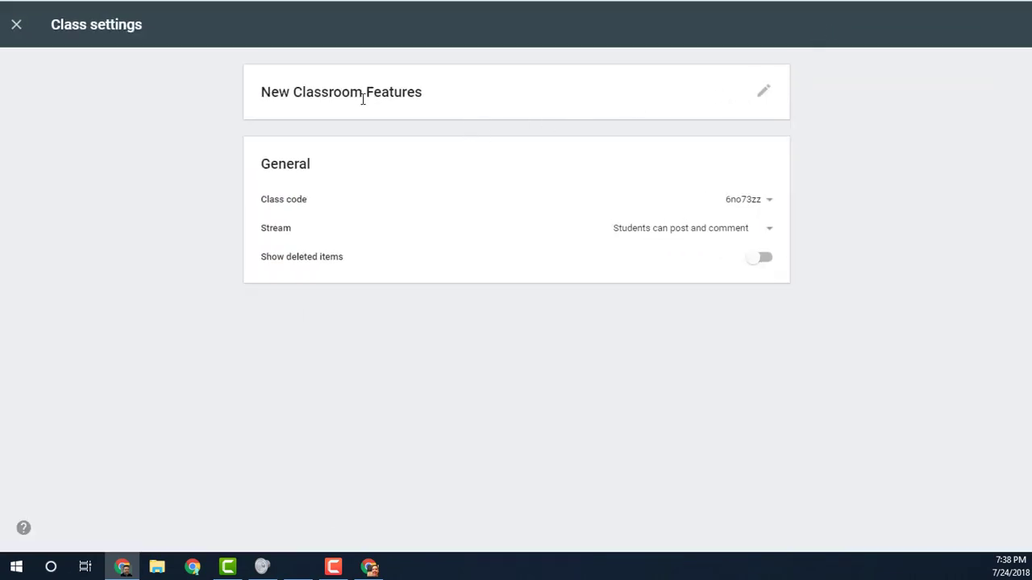
click(765, 94)
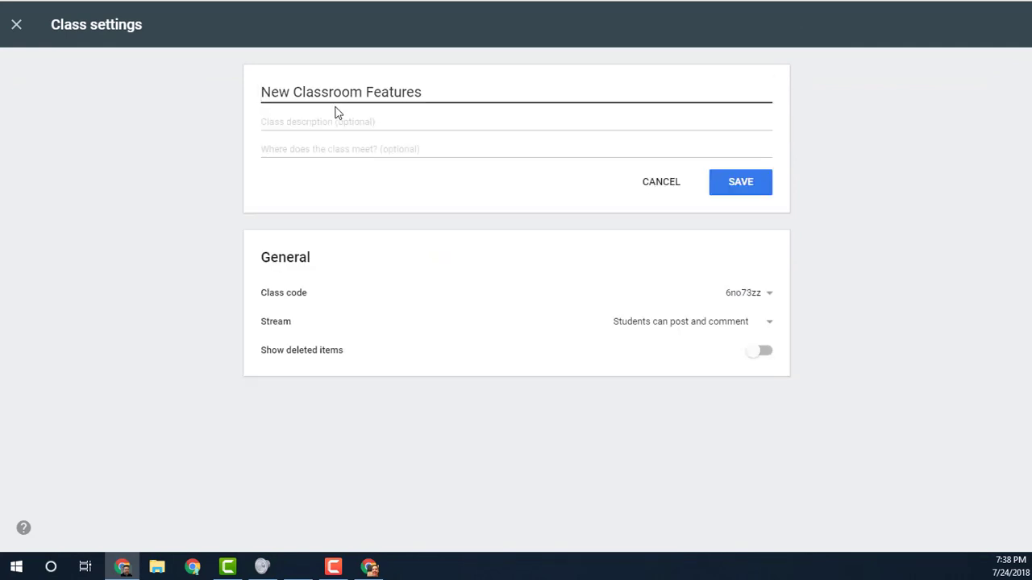
click(659, 180)
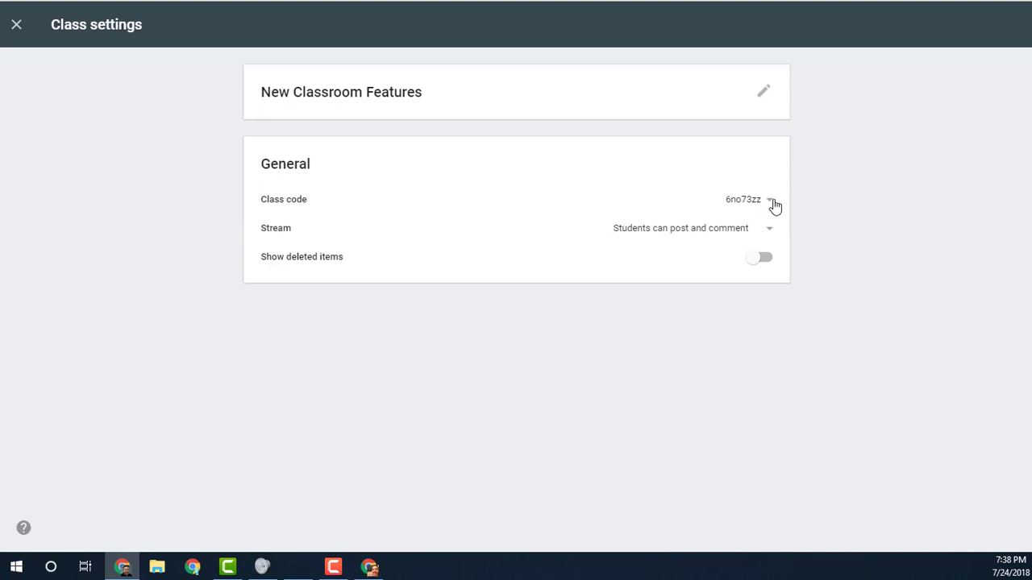
Examine the class code options and the stream posting permission choices in the class settings, keeping the current selections.
click(770, 202)
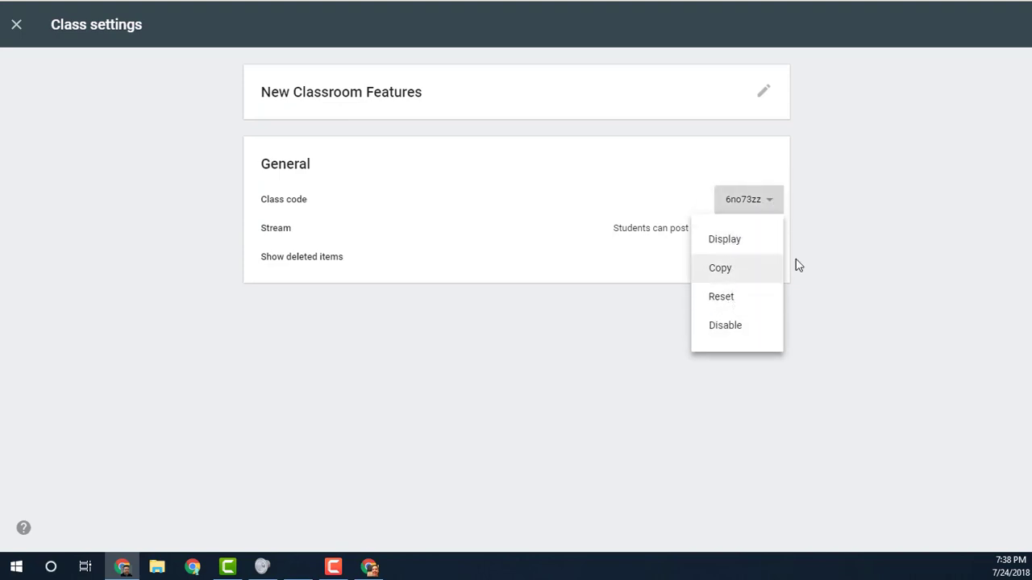
click(816, 255)
click(763, 233)
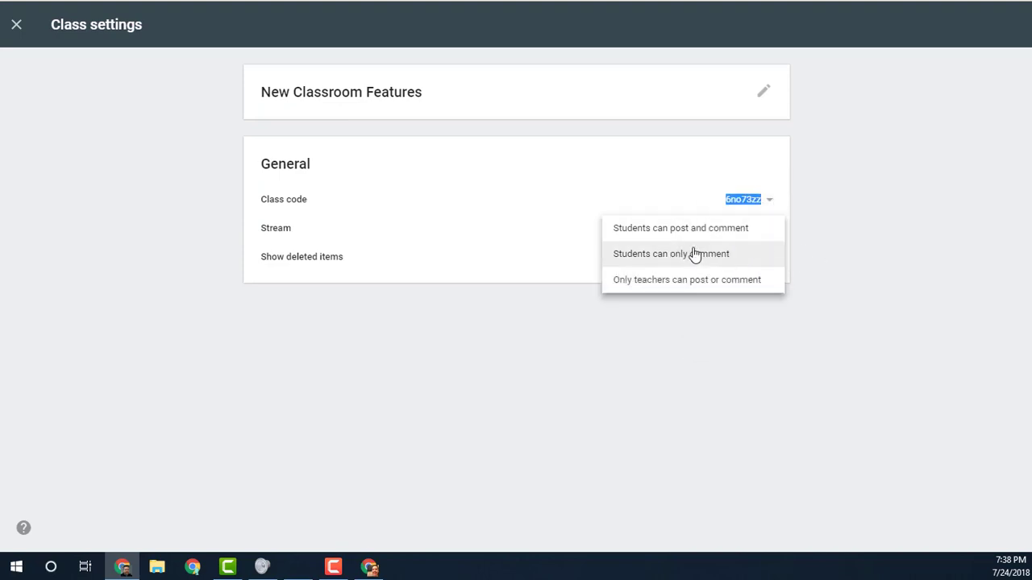
click(423, 319)
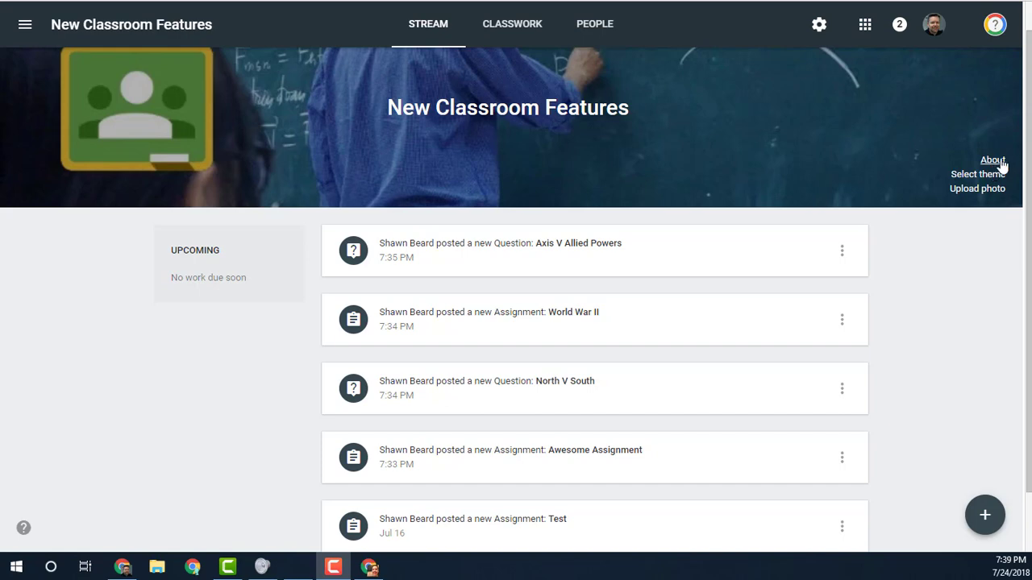
View the class code from the stream's About information, enlarge it to full screen, and close the display.
click(1000, 162)
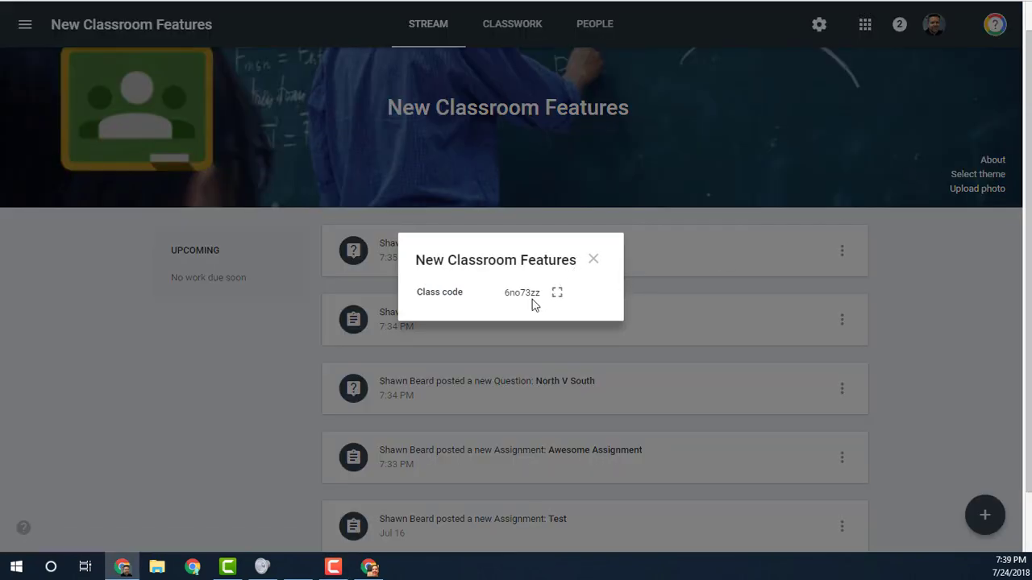
click(555, 294)
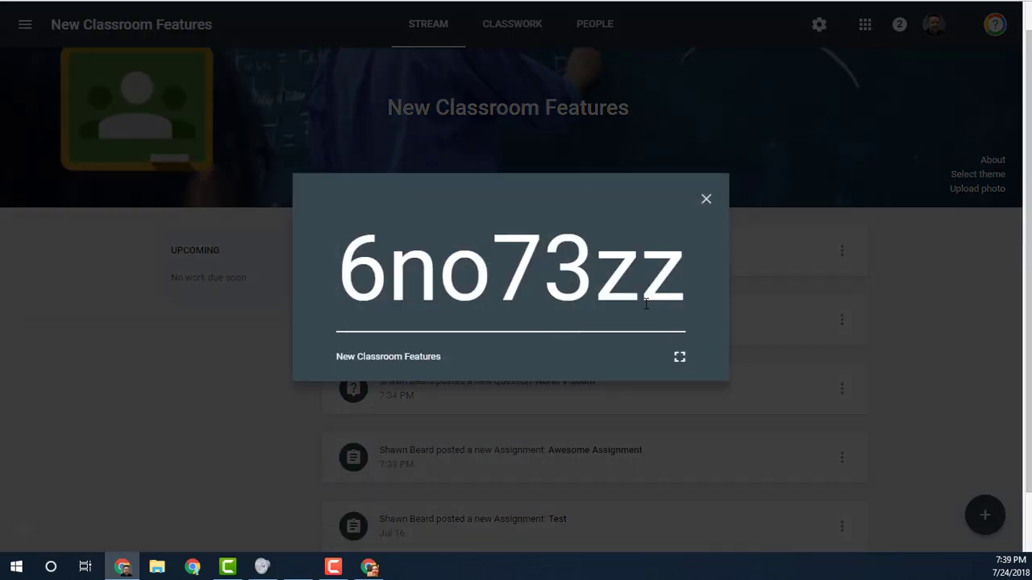
click(680, 362)
click(19, 18)
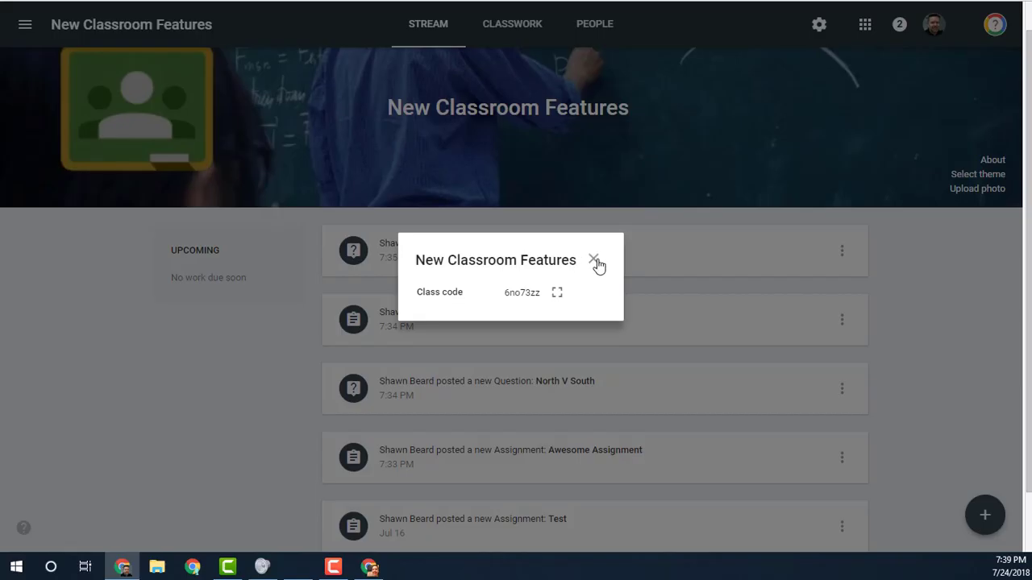
click(595, 261)
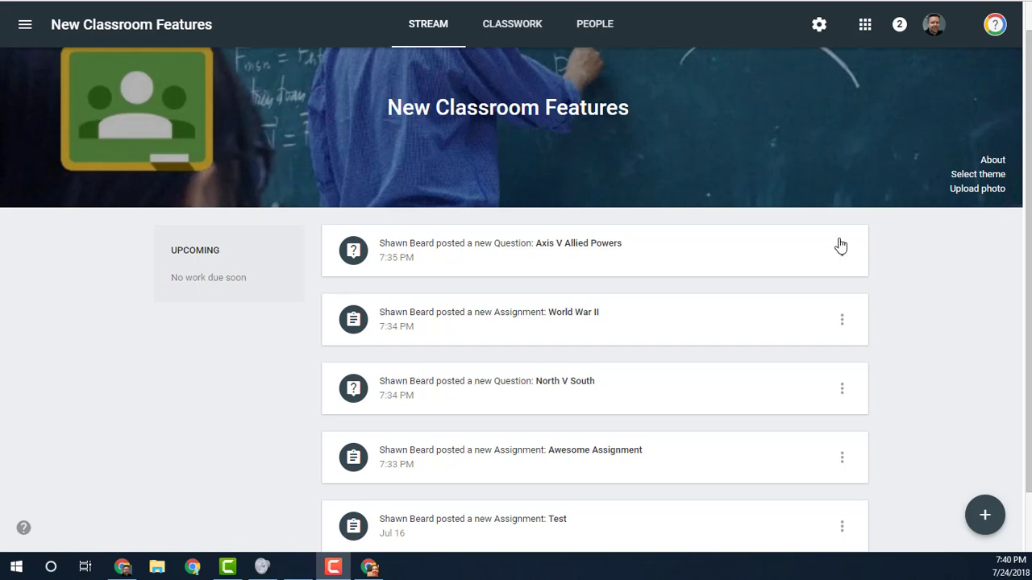
Start a new assignment on the classwork page and title it "Quiz".
click(516, 24)
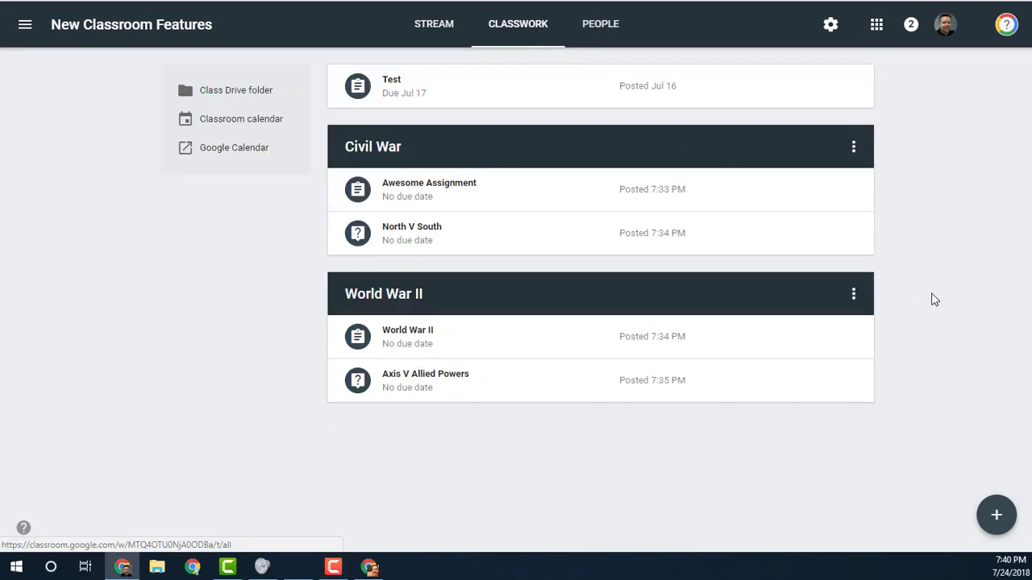
click(996, 514)
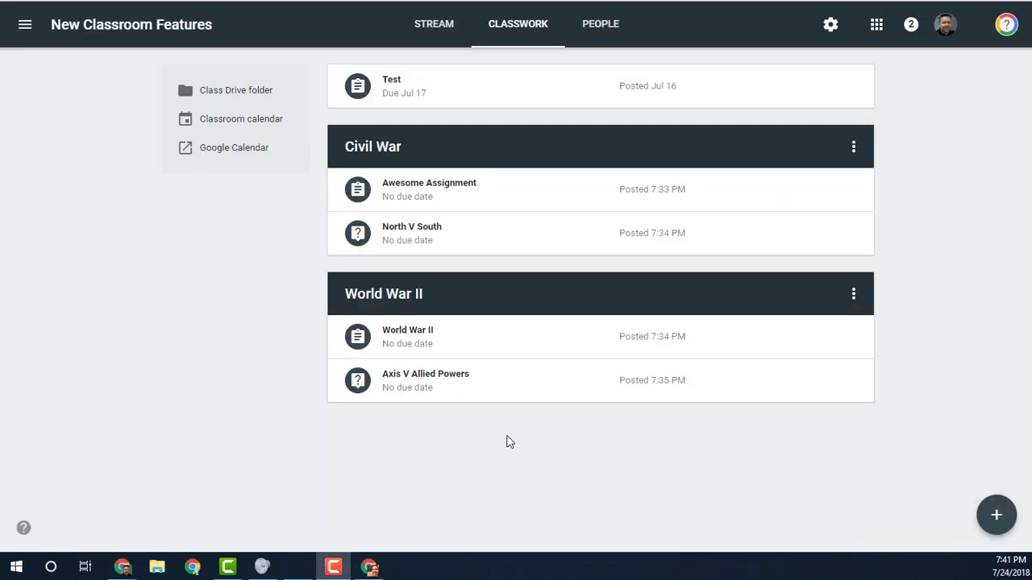
click(996, 514)
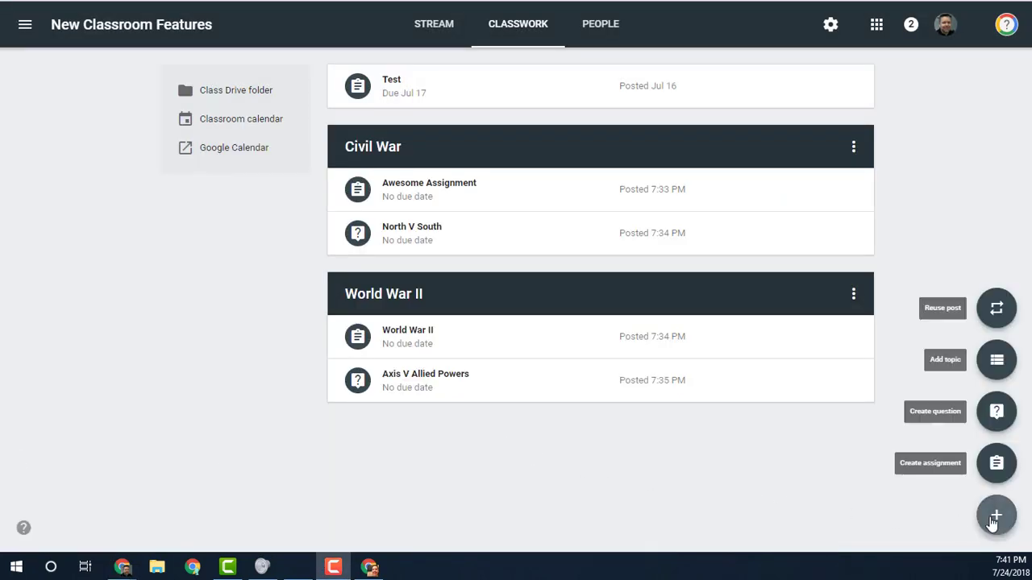
click(998, 465)
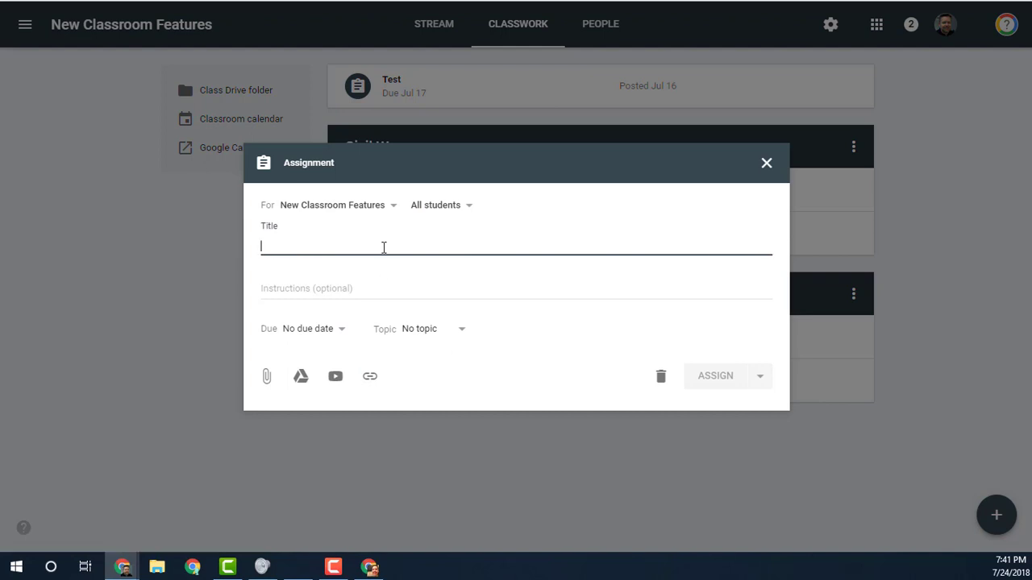
text(Q)
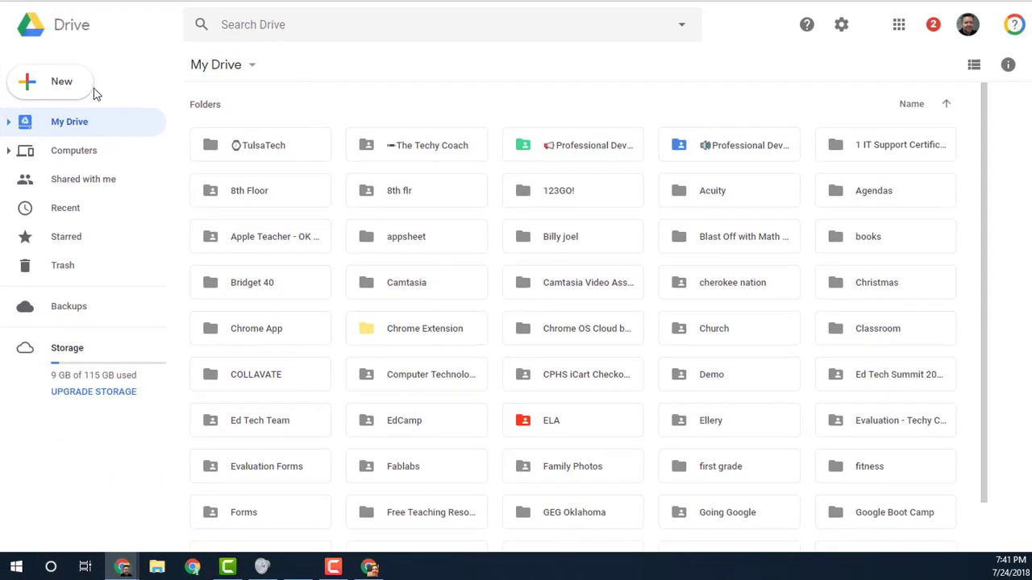
Create a new Google Form from Drive, title it "Quiz", and enter the multiple-choice question "What color is the sky?".
click(91, 92)
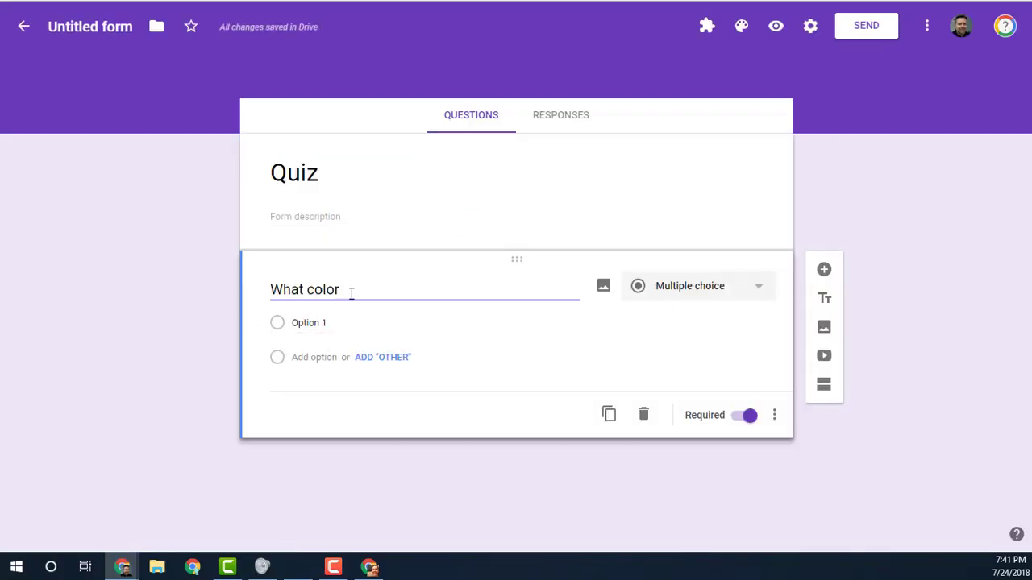
drag(351, 294, 165, 300)
key(BackSpace)
text(What color )
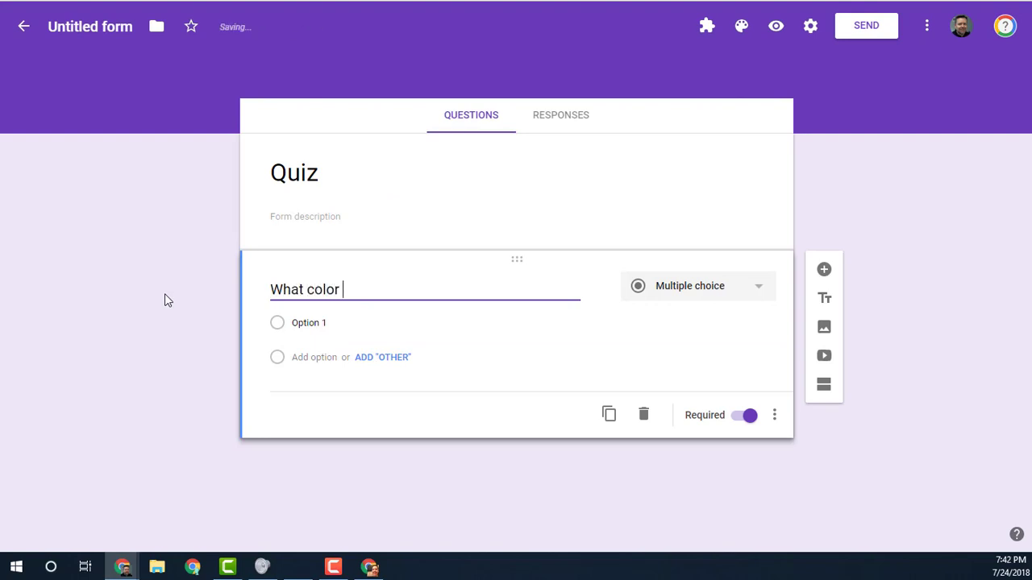
text(is the sky?)
Add the answer options "Blue" and "green" to the sky color question.
click(309, 323)
text(Blue)
click(318, 357)
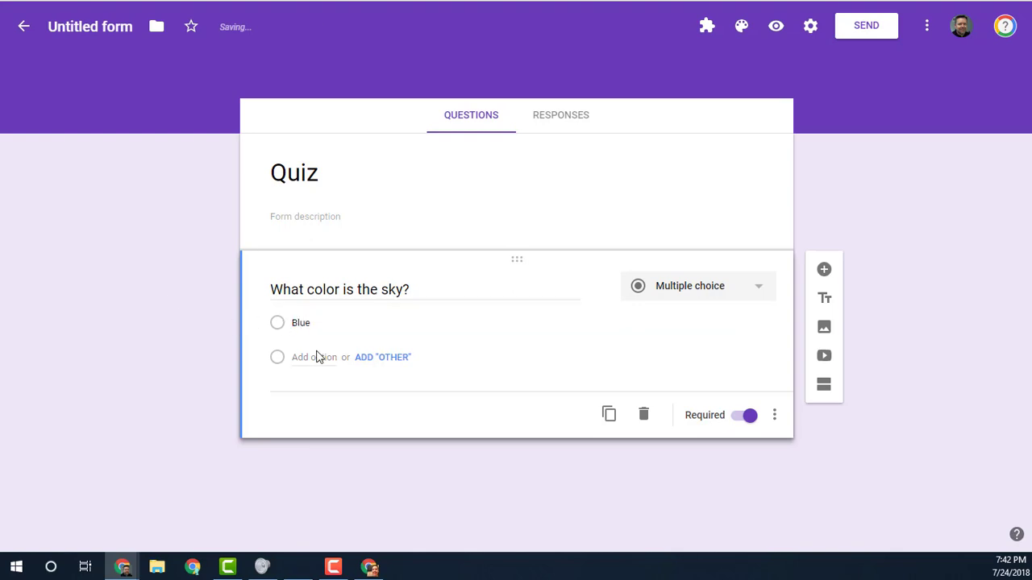
click(329, 357)
text(gre)
Turn the form into a quiz in its settings and save the change.
click(810, 27)
click(528, 105)
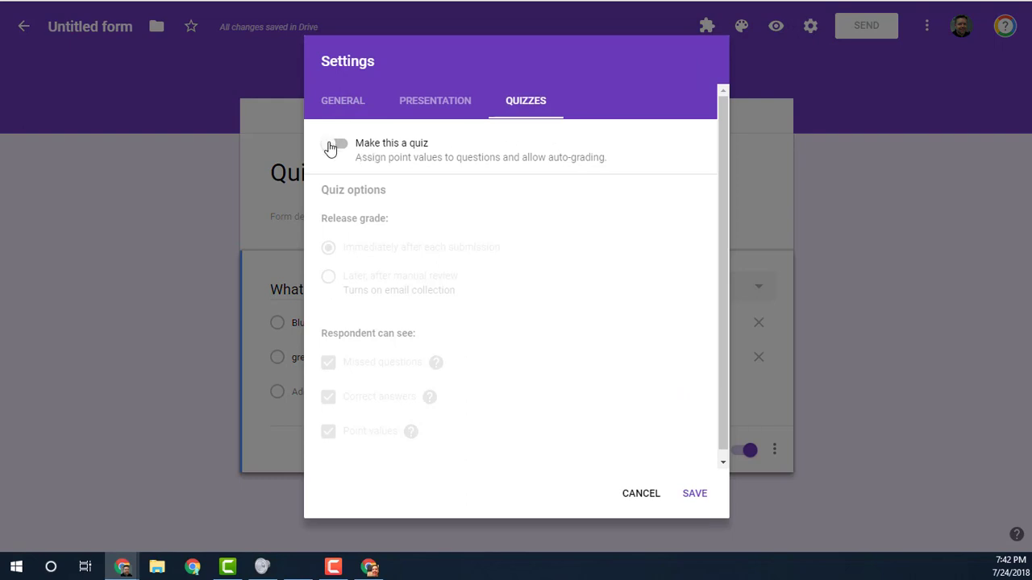
click(331, 146)
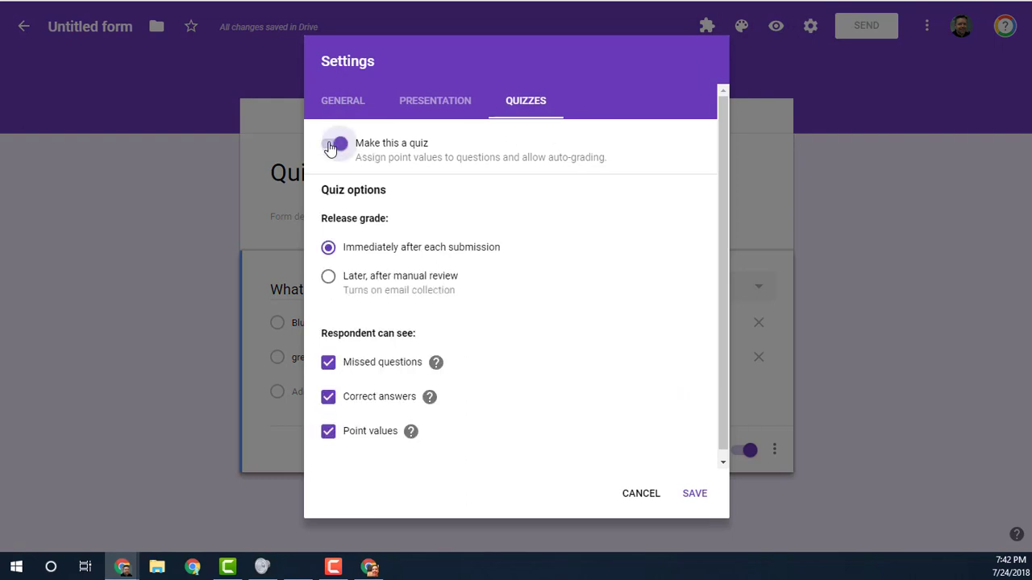
click(697, 493)
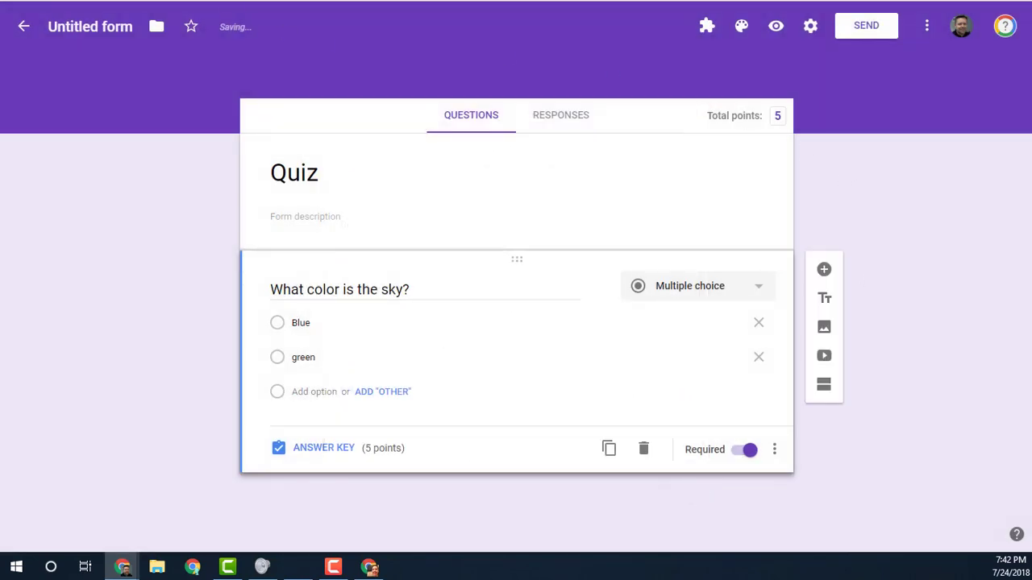
Return to the Quiz assignment in Classroom and attach the "Untitled form" file from Google Drive.
click(121, 27)
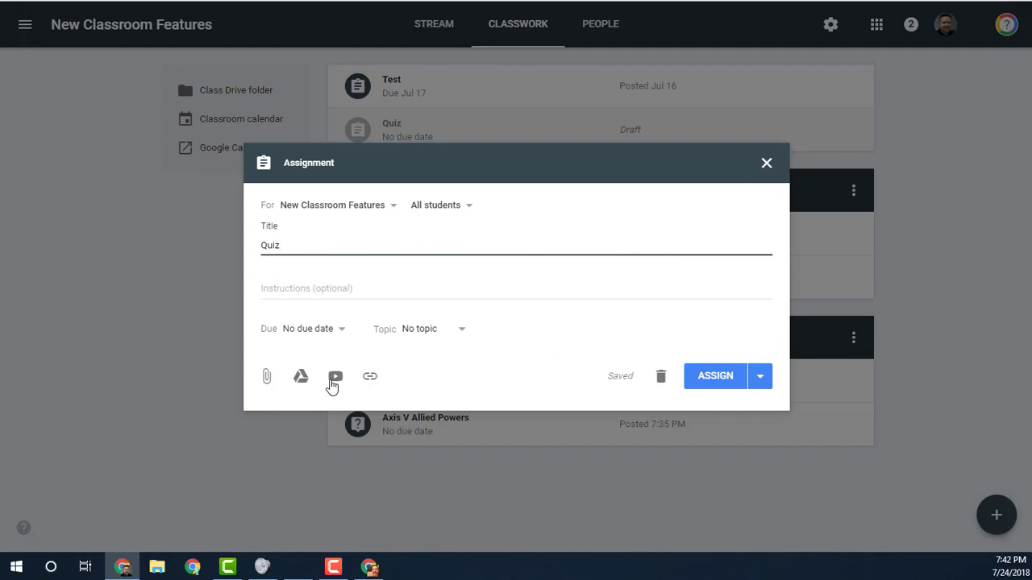
click(299, 375)
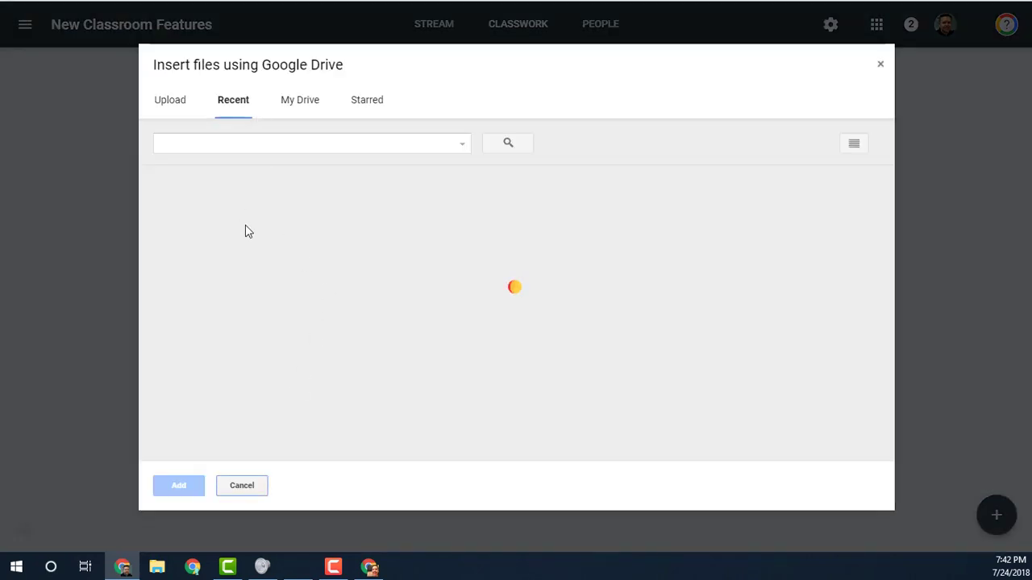
click(229, 252)
click(174, 486)
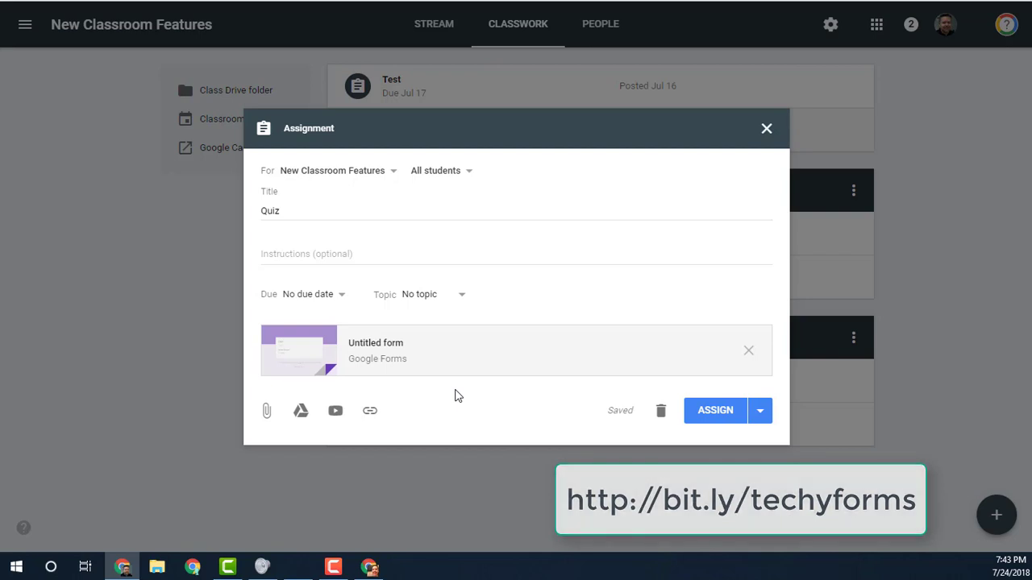
Place the Quiz assignment under the Civil War topic and assign it to all students.
click(465, 299)
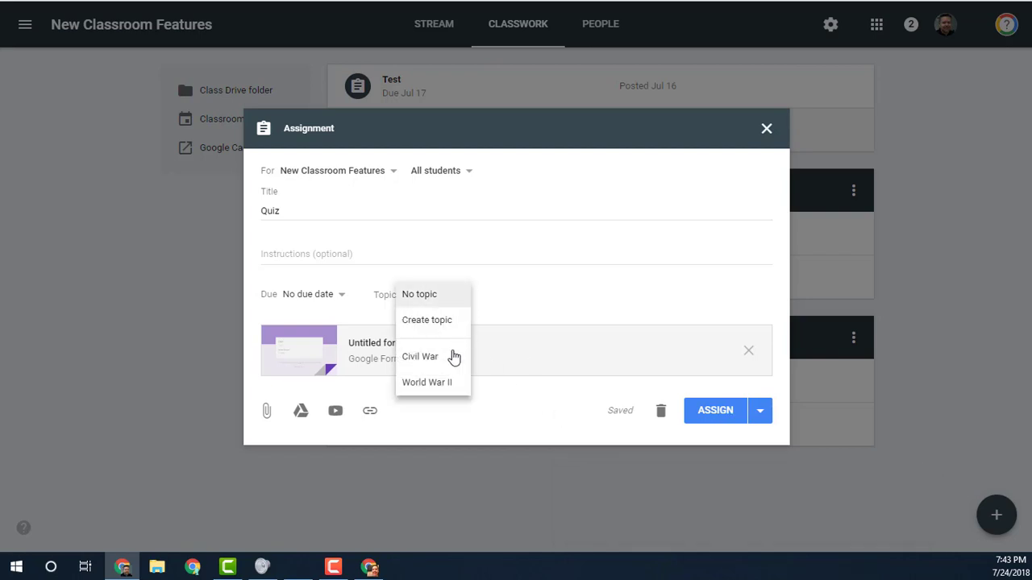
click(439, 359)
click(700, 412)
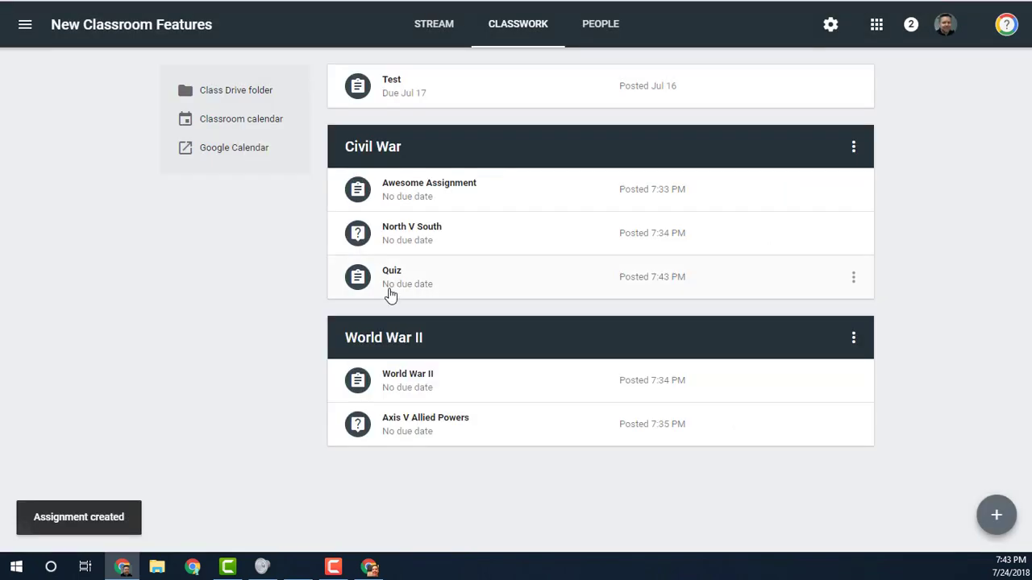